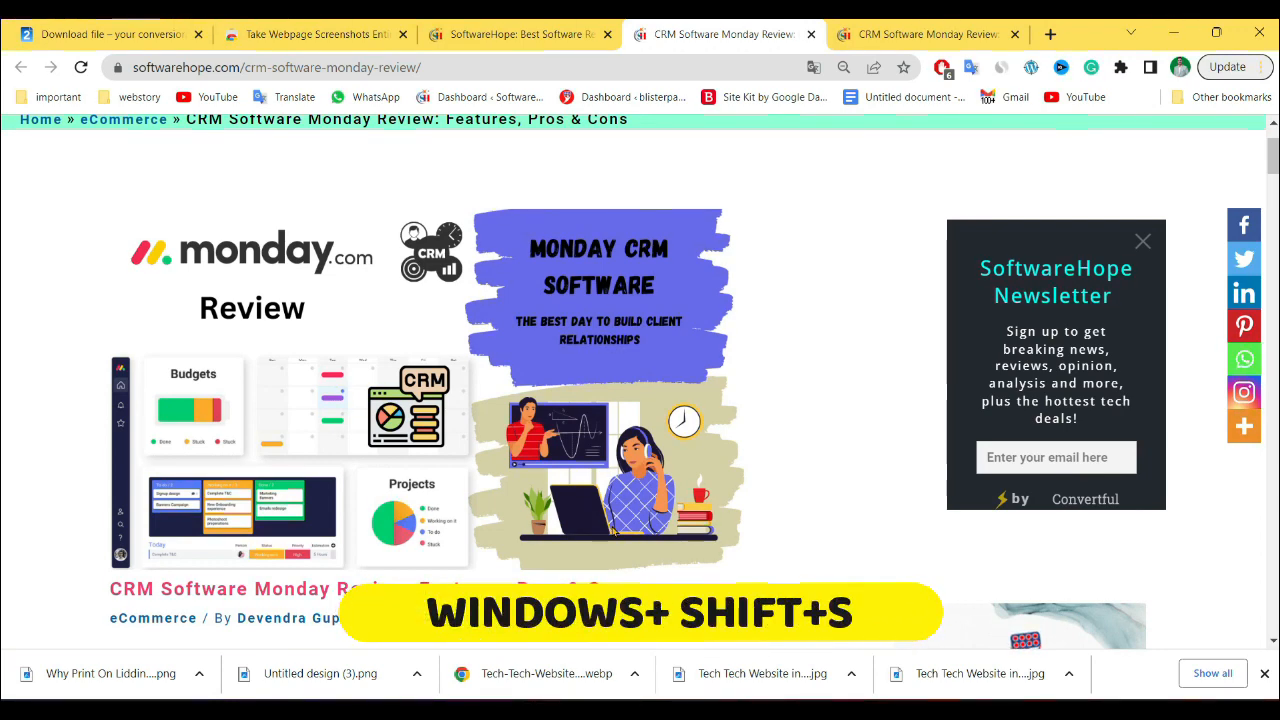
Capture the Monday CRM review banner on the web page as a rectangular screen snip
{"action": "key", "text": "super+shift+s"}
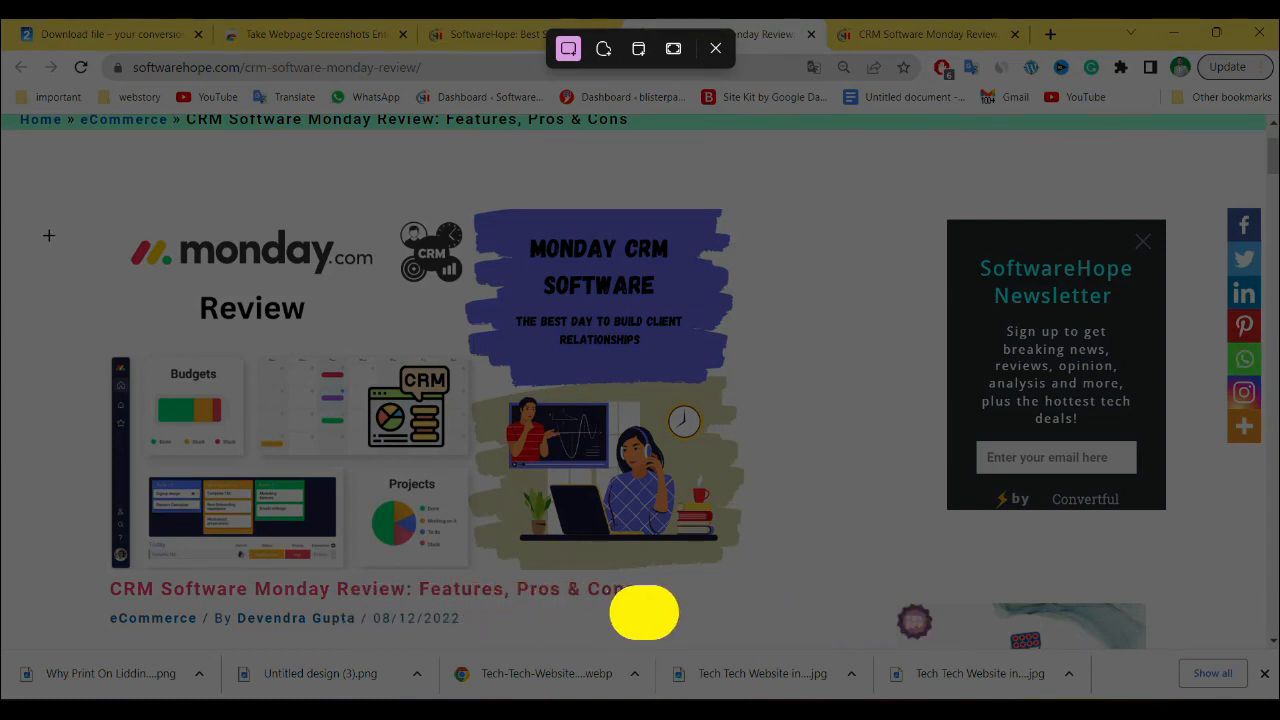
{"action": "left_click_drag", "start_coordinate": [103, 203], "coordinate": [744, 583]}
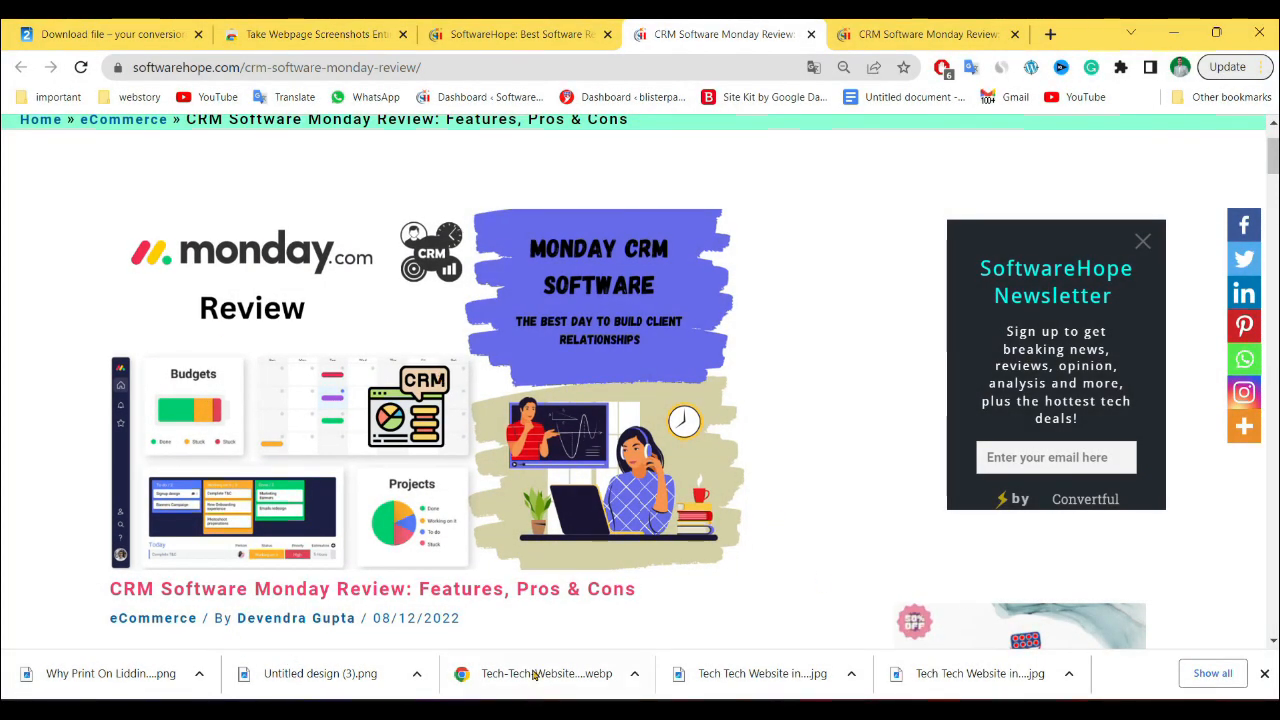
Paste the captured banner into a new Paint canvas and save it to the Desktop as Untitled.png
{"action": "key", "text": "super"}
{"action": "left_click", "coordinate": [487, 140]}
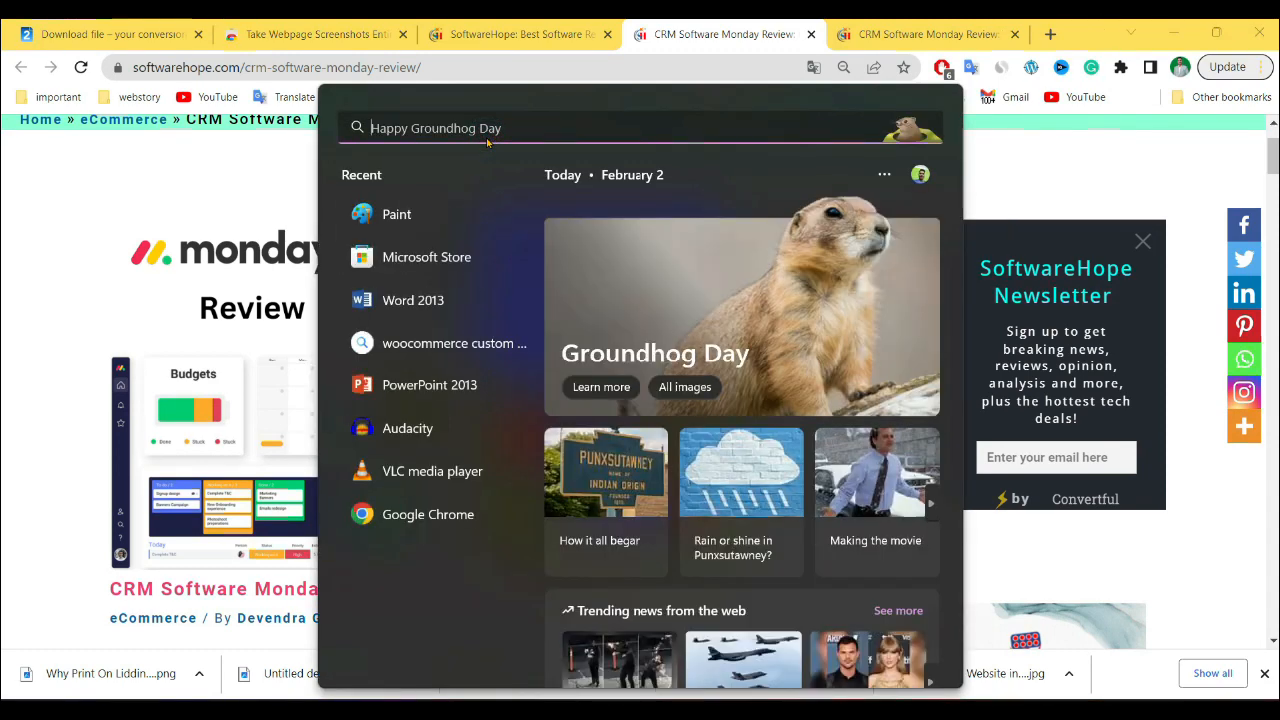
{"action": "type", "text": "PIN"}
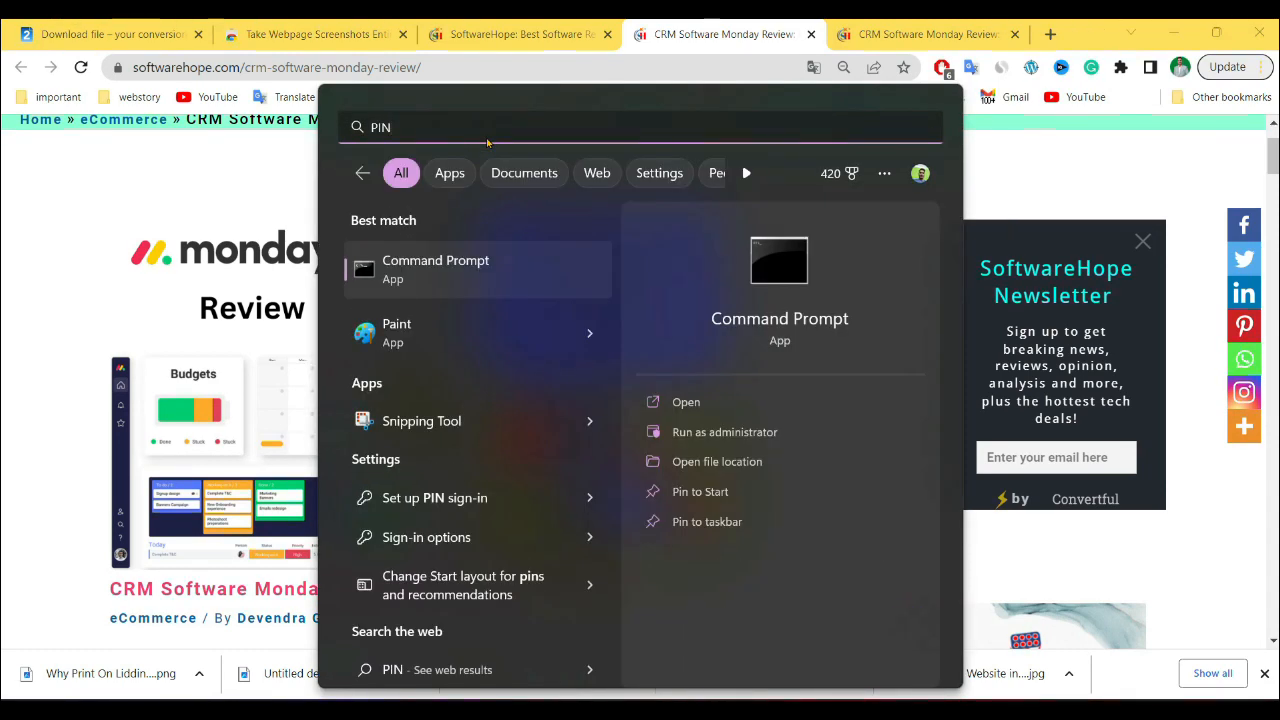
{"action": "left_click", "coordinate": [455, 353]}
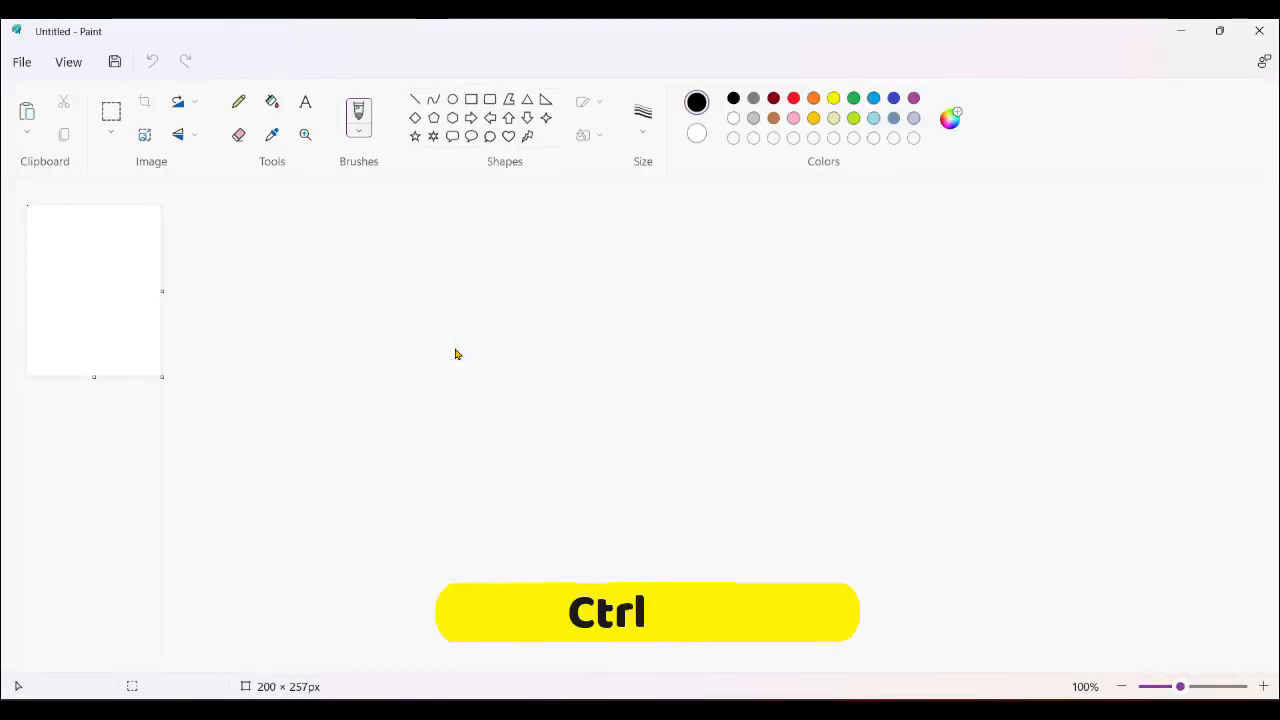
{"action": "key", "text": "ctrl+v"}
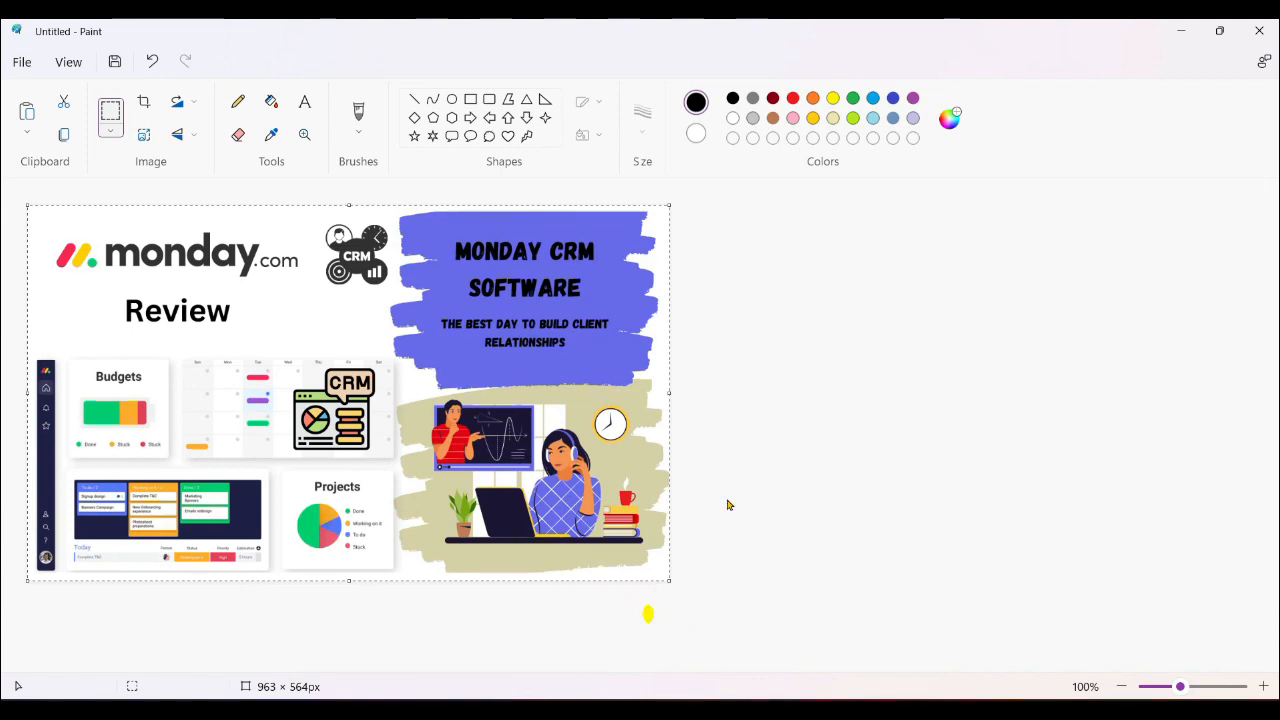
{"action": "key", "text": "ctrl+s"}
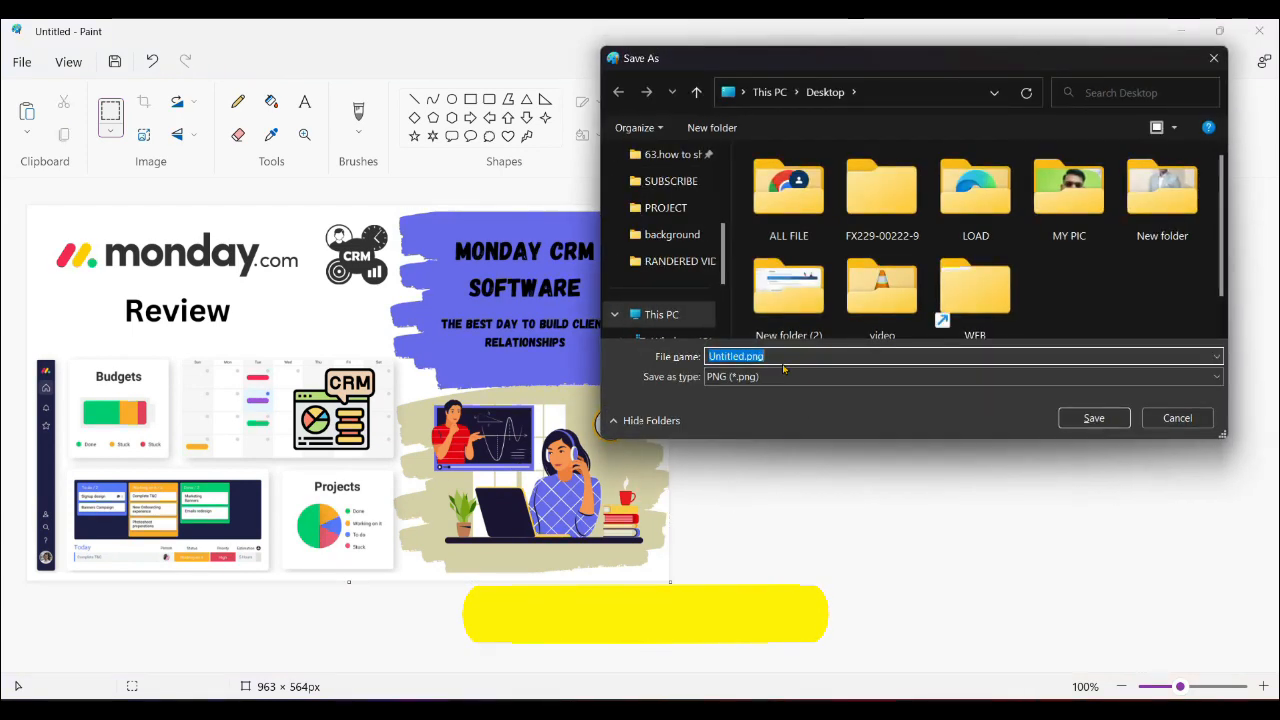
{"action": "left_click", "coordinate": [1104, 417]}
Take a full-screen capture of the browser's Top 5 Mechanical Design software article and paste it into a new Paint canvas
{"action": "key", "text": "alt+Tab"}
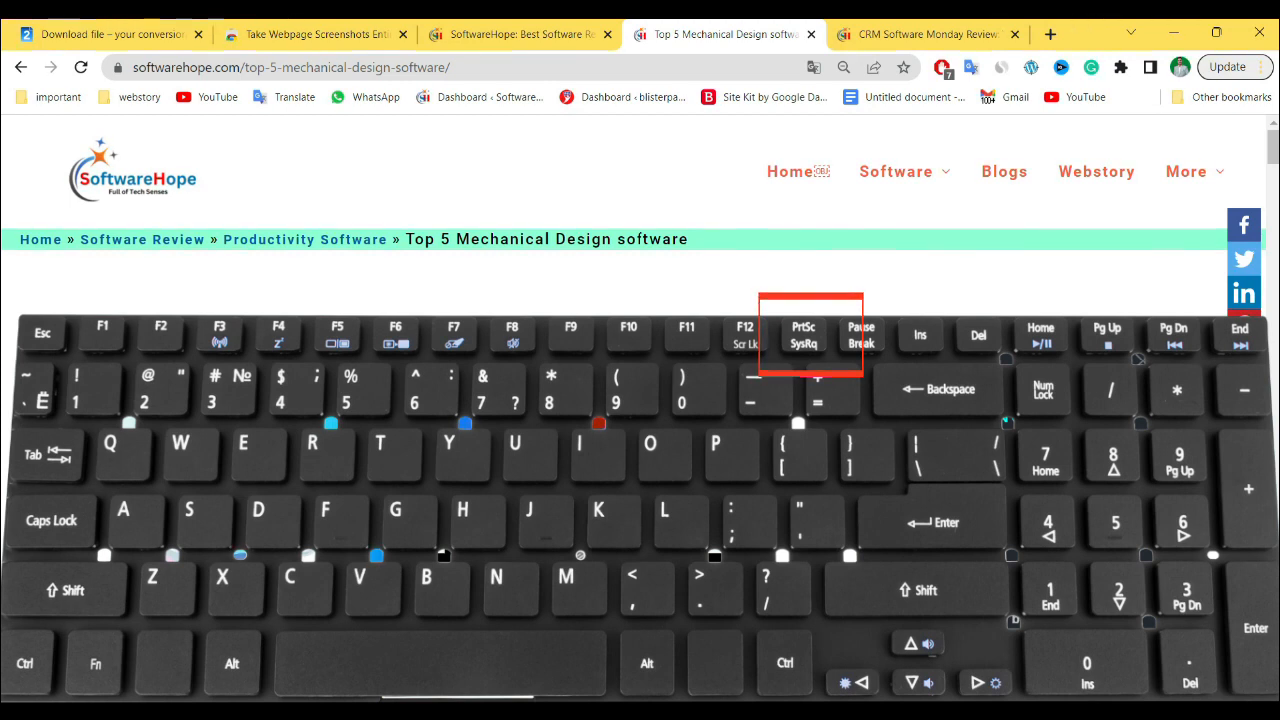
{"action": "scroll", "coordinate": [1138, 187], "scroll_direction": "down", "scroll_amount": 2}
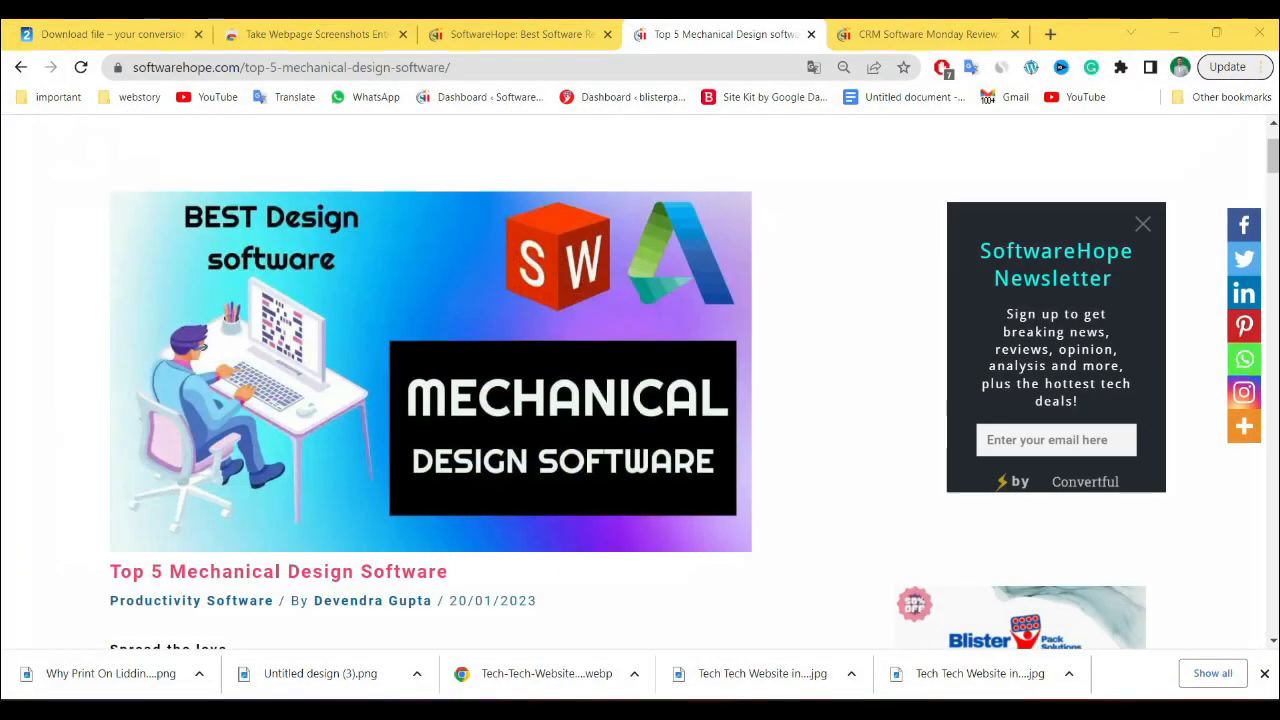
{"action": "key", "text": "super"}
{"action": "left_click", "coordinate": [486, 127]}
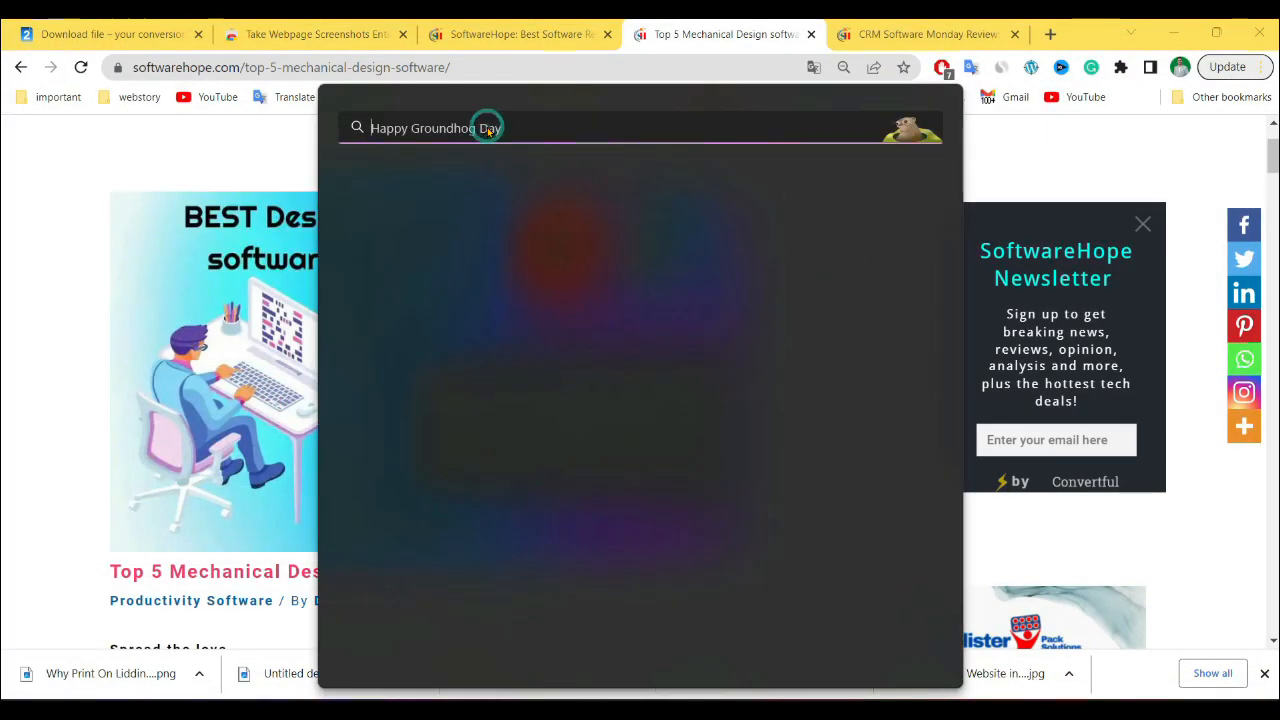
{"action": "type", "text": "P"}
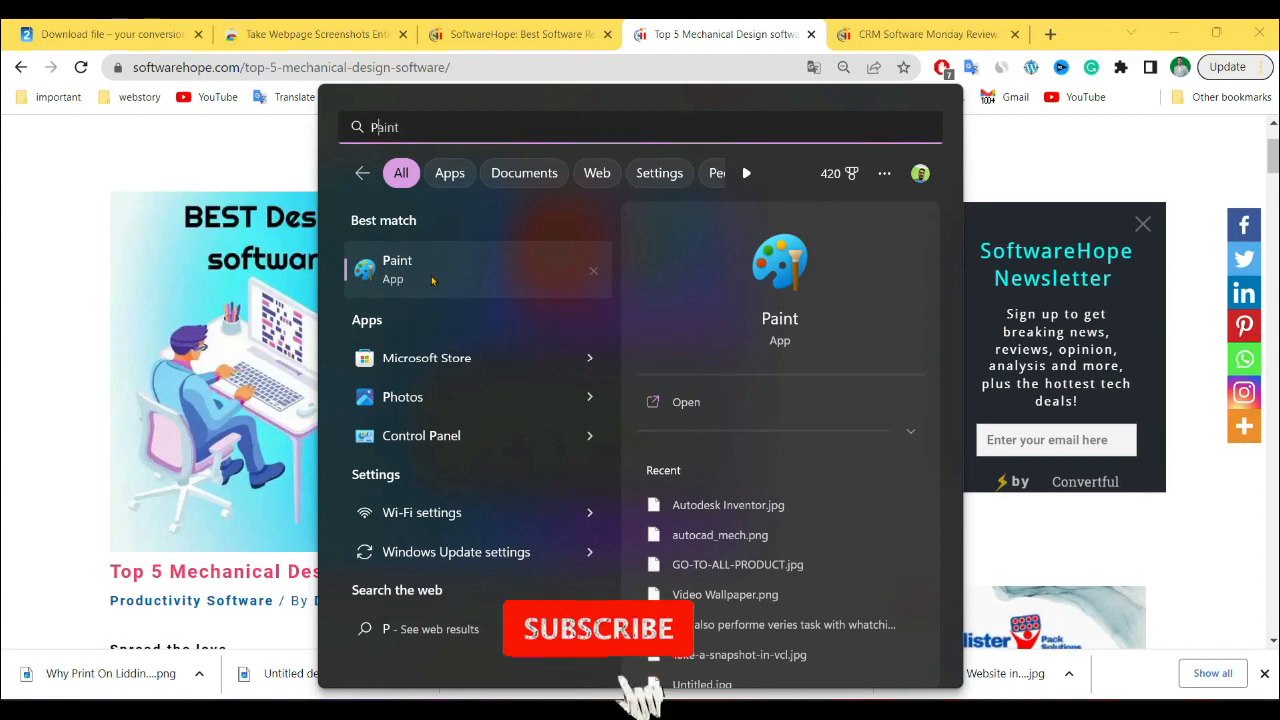
{"action": "key", "text": "Return"}
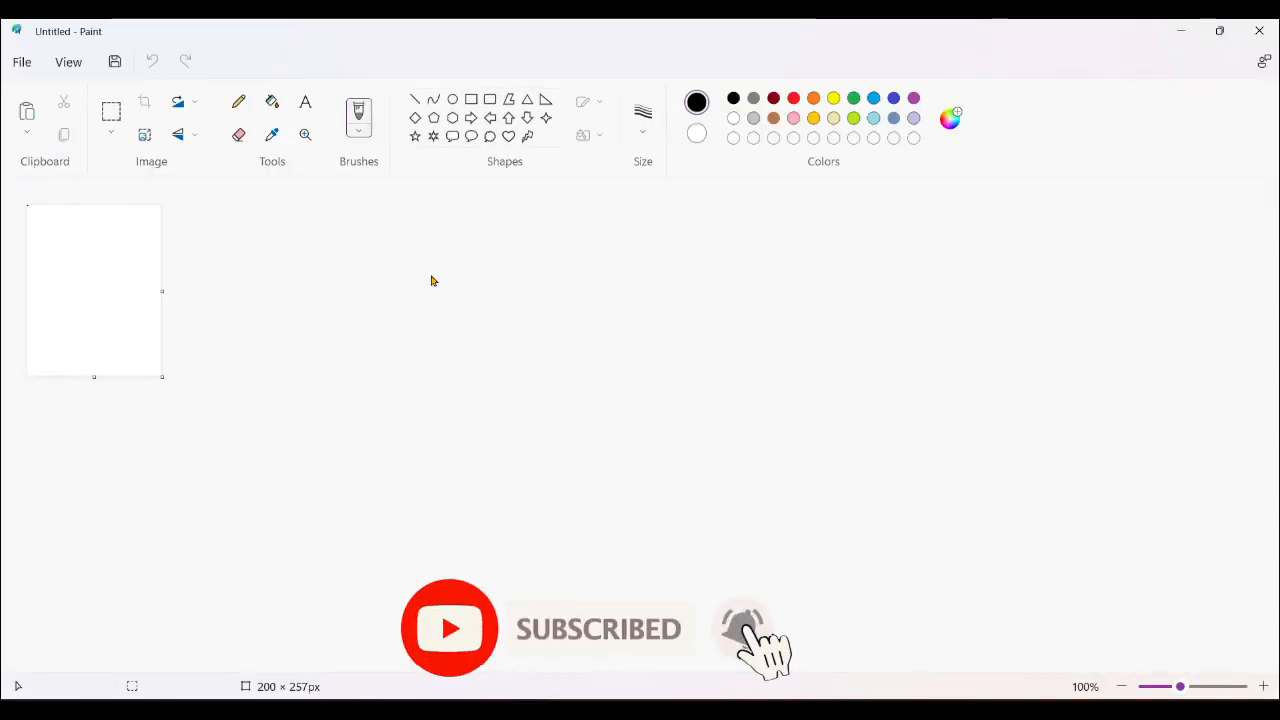
{"action": "key", "text": "ctrl+v"}
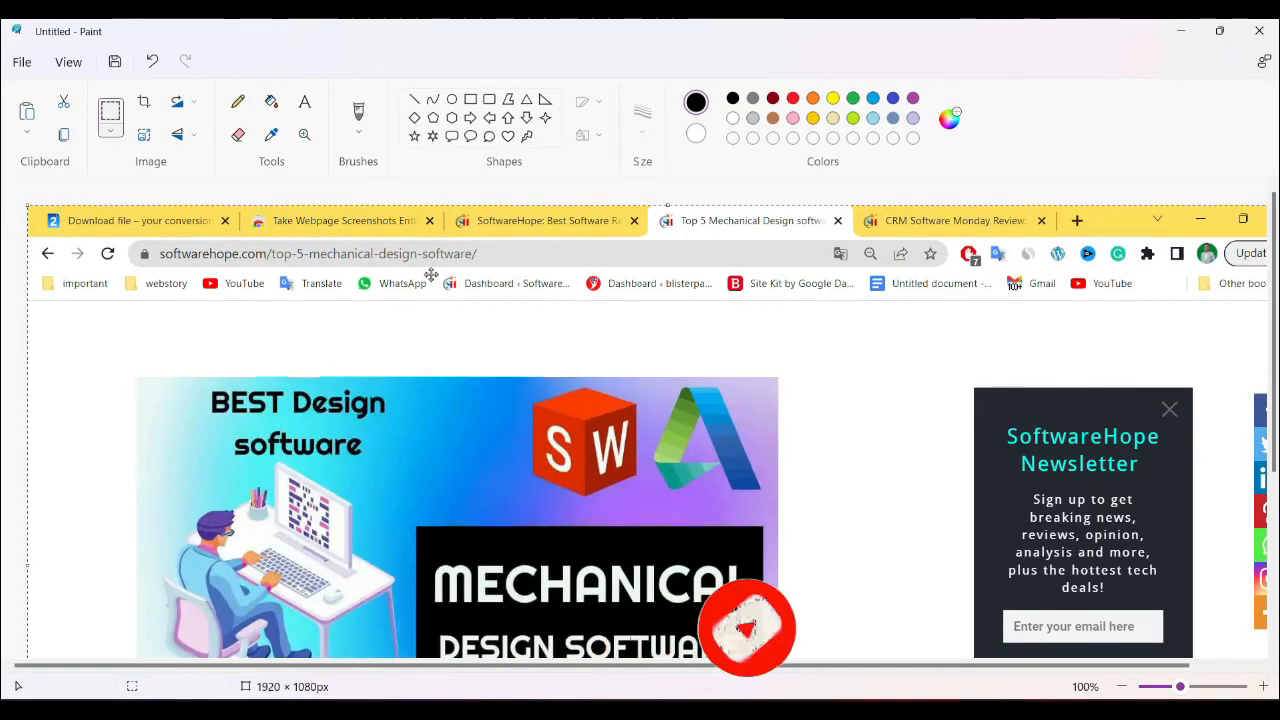
Crop the pasted screenshot to the Mechanical Design Software banner, about 975 × 549 px
{"action": "scroll", "coordinate": [764, 323], "scroll_direction": "down", "scroll_amount": 2}
{"action": "scroll", "coordinate": [762, 325], "scroll_direction": "up", "scroll_amount": 2}
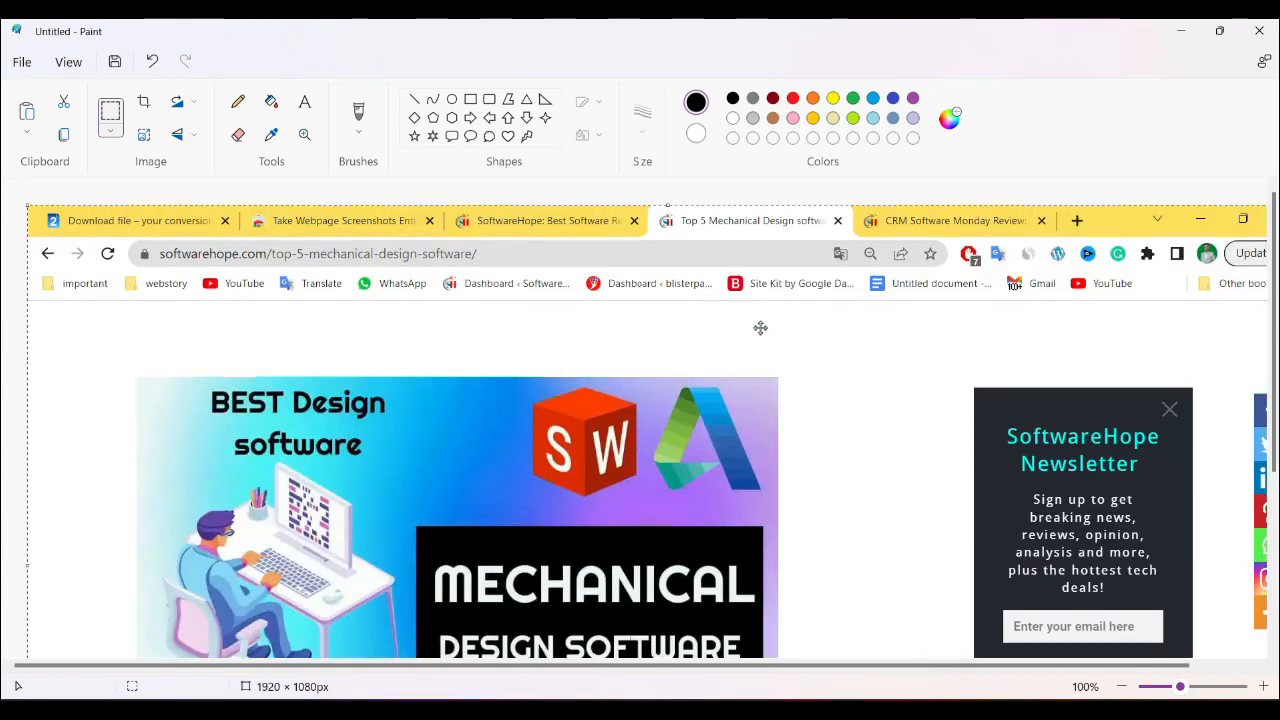
{"action": "scroll", "coordinate": [762, 325], "scroll_direction": "down", "scroll_amount": 4}
{"action": "scroll", "coordinate": [760, 327], "scroll_direction": "up", "scroll_amount": 2}
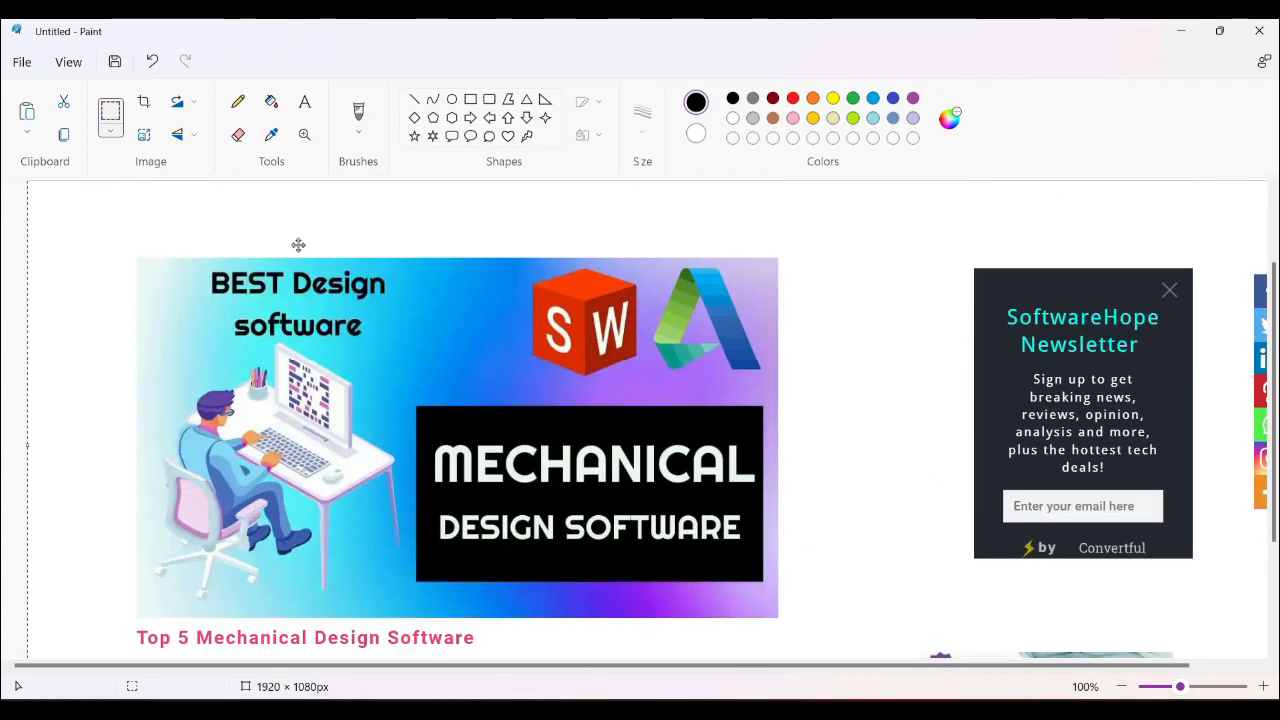
{"action": "left_click", "coordinate": [111, 112]}
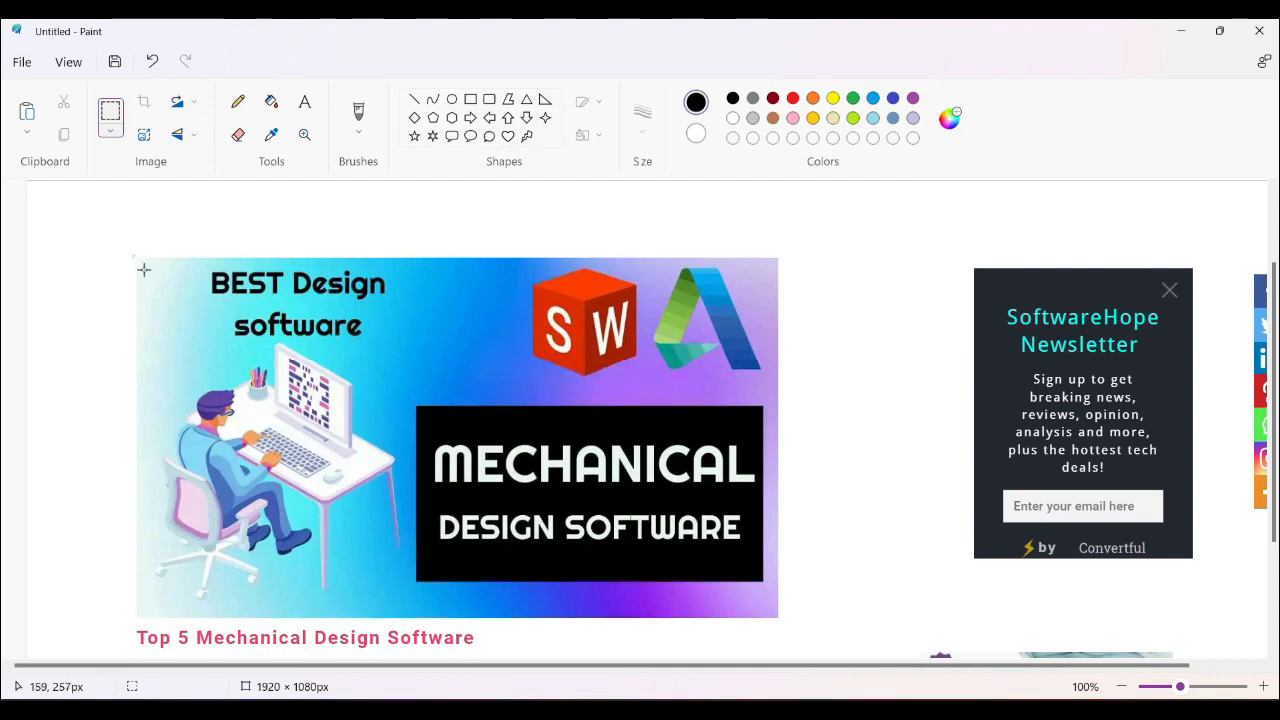
{"action": "left_click_drag", "start_coordinate": [134, 257], "coordinate": [784, 622]}
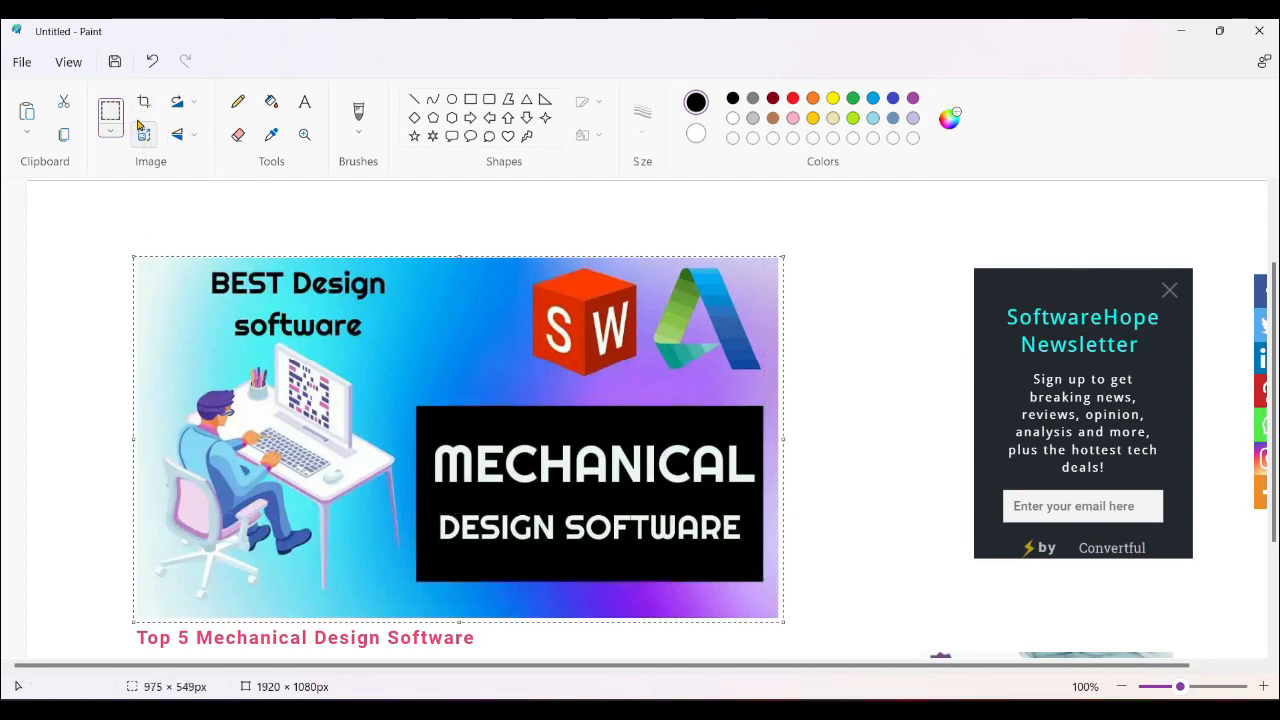
{"action": "left_click", "coordinate": [143, 101]}
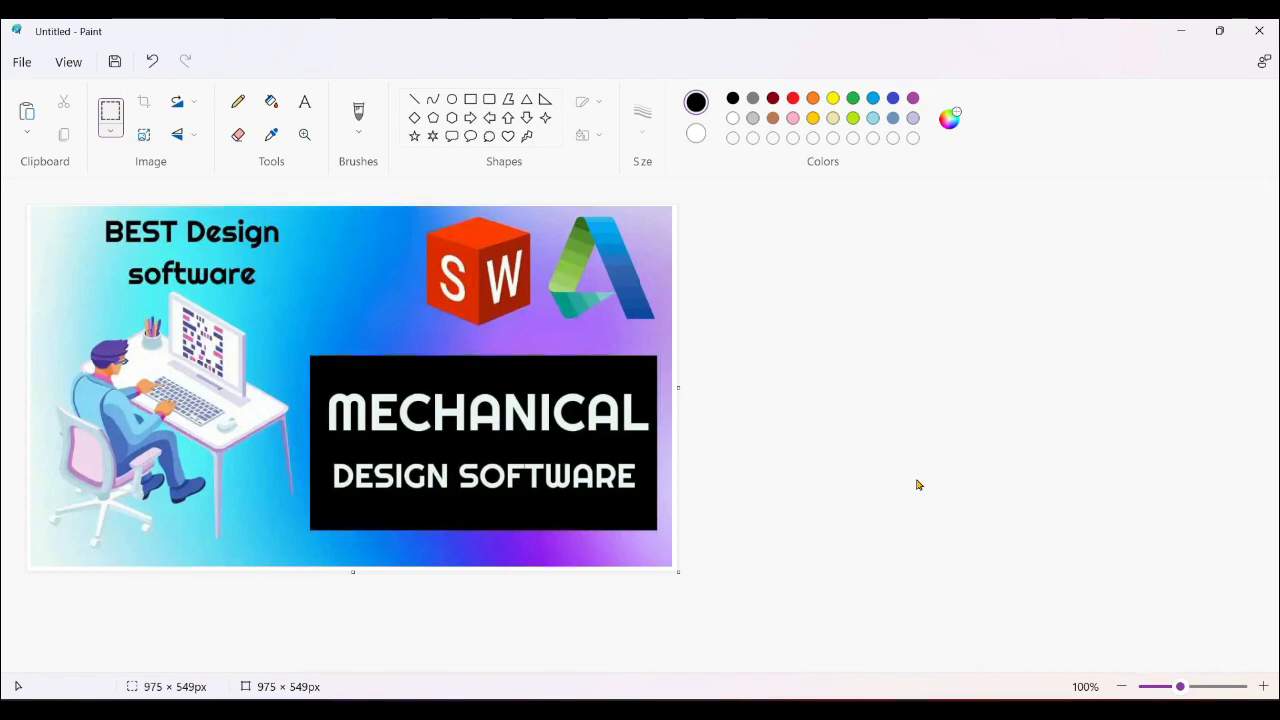
{"action": "left_click", "coordinate": [957, 555]}
Find Snipping Tool in the Microsoft Store, launch it and place its window beside the banner in Paint
{"action": "mouse_move", "coordinate": [695, 712]}
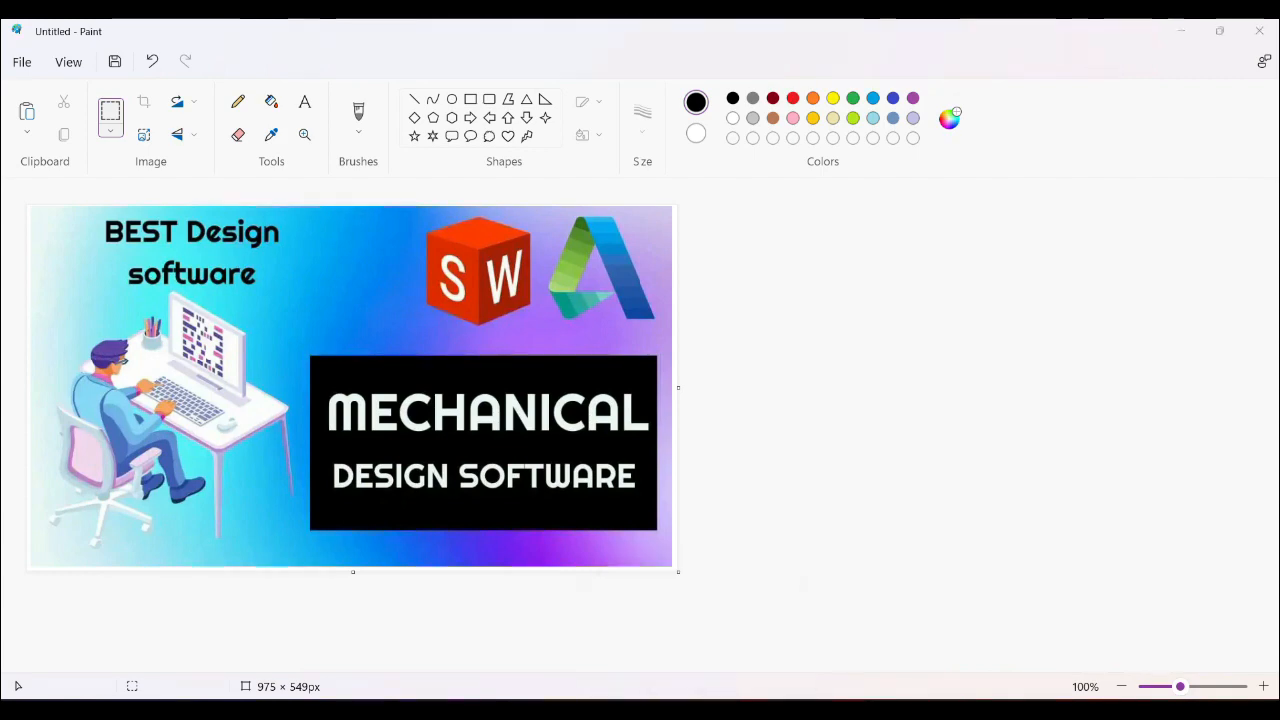
{"action": "left_click", "coordinate": [694, 625]}
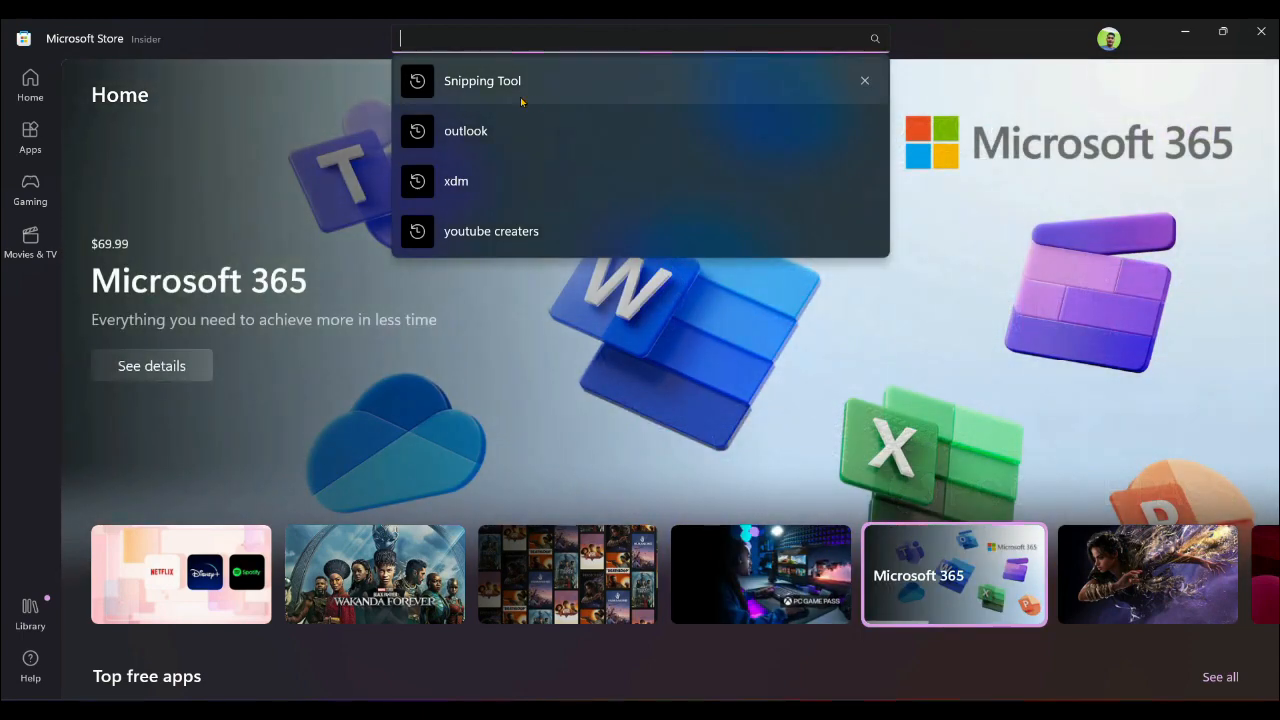
{"action": "left_click", "coordinate": [519, 90]}
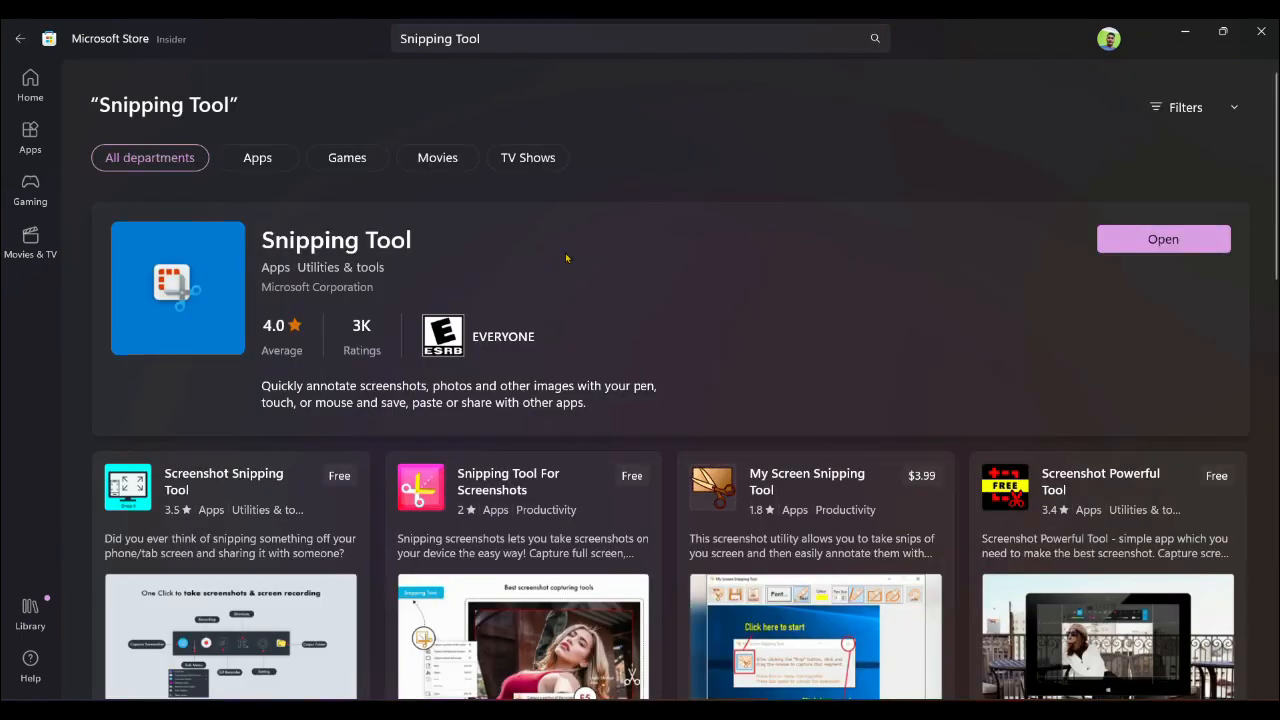
{"action": "left_click", "coordinate": [1170, 240]}
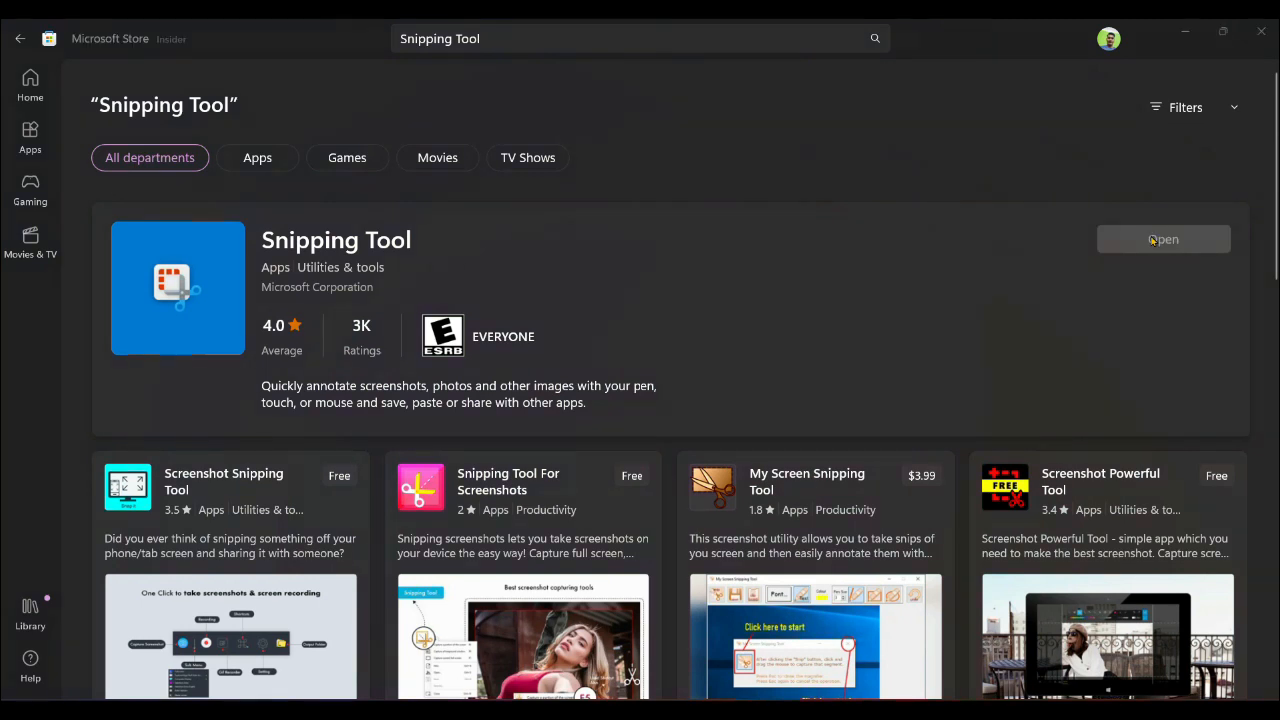
{"action": "mouse_move", "coordinate": [325, 45]}
{"action": "left_mouse_down"}
{"action": "mouse_move", "coordinate": [711, 134]}
{"action": "mouse_move", "coordinate": [759, 199]}
{"action": "left_mouse_up"}
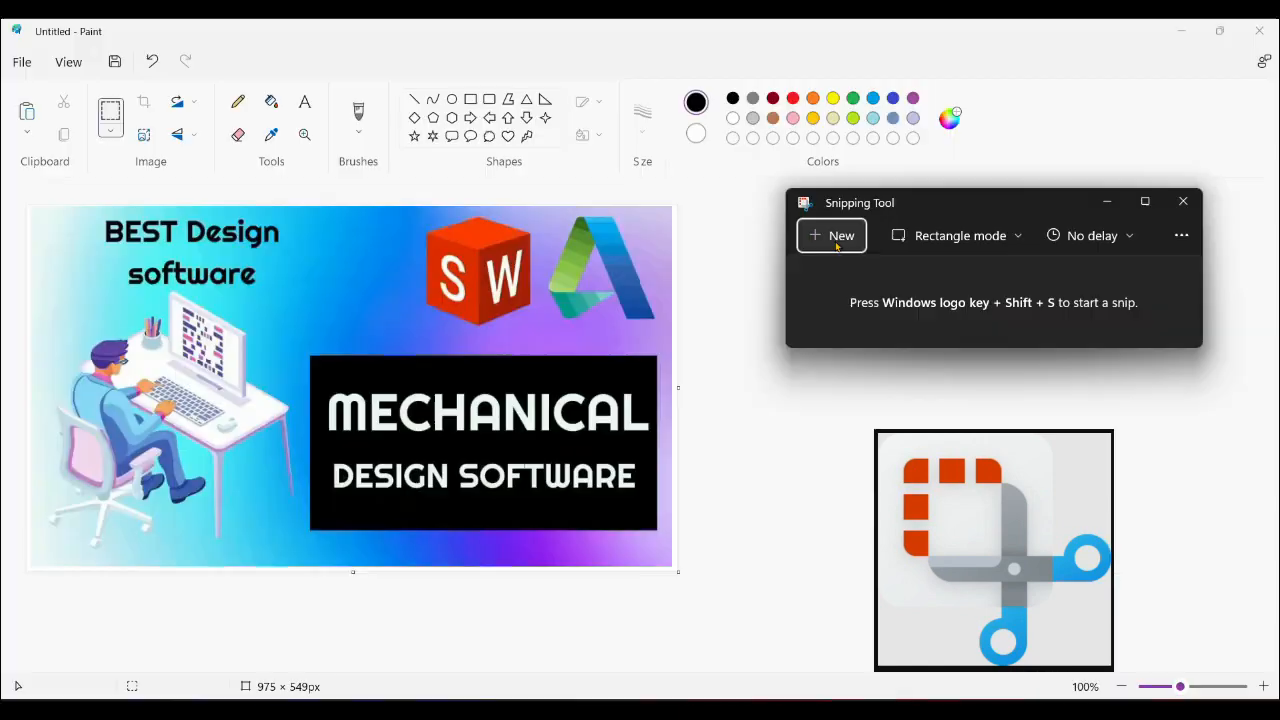
Snip the Mechanical Design Software banner from Paint in rectangle mode, and minimize Snipping Tool and Paint to return to the browser
{"action": "left_click", "coordinate": [836, 240]}
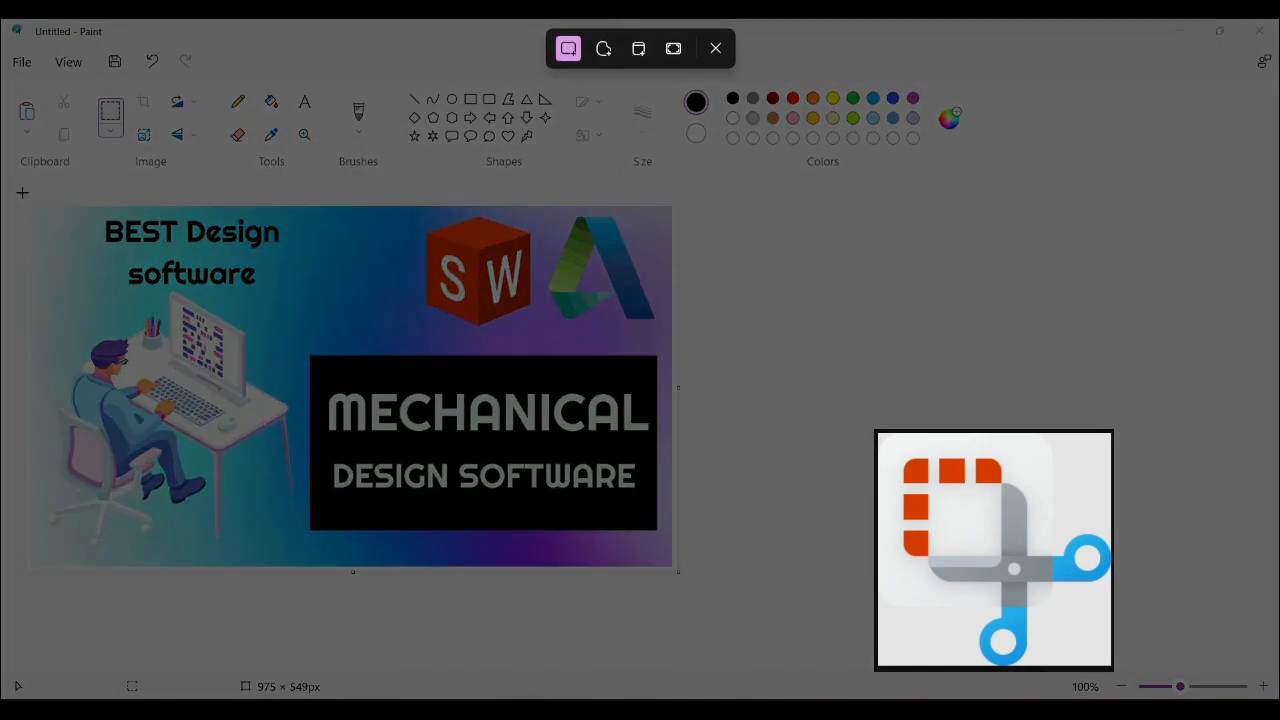
{"action": "mouse_move", "coordinate": [22, 192]}
{"action": "left_mouse_down"}
{"action": "mouse_move", "coordinate": [74, 237]}
{"action": "mouse_move", "coordinate": [672, 572]}
{"action": "left_mouse_up"}
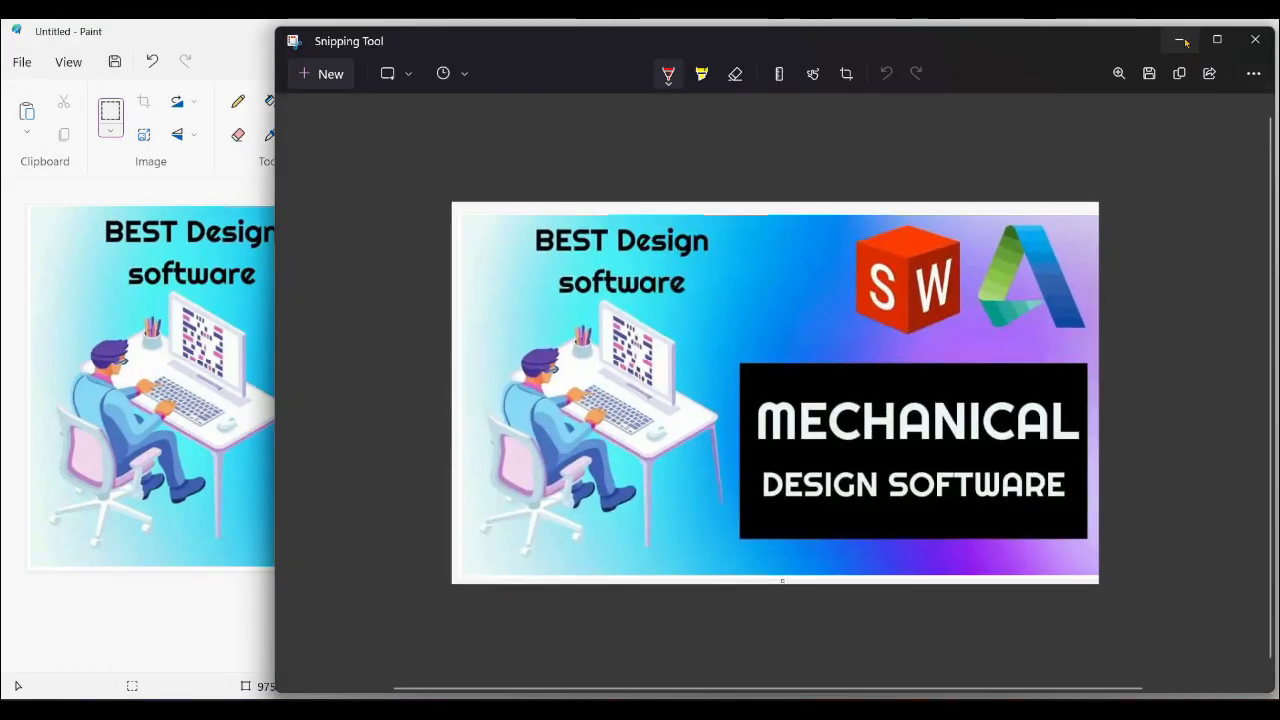
{"action": "left_click", "coordinate": [1179, 40]}
{"action": "left_click", "coordinate": [1177, 32]}
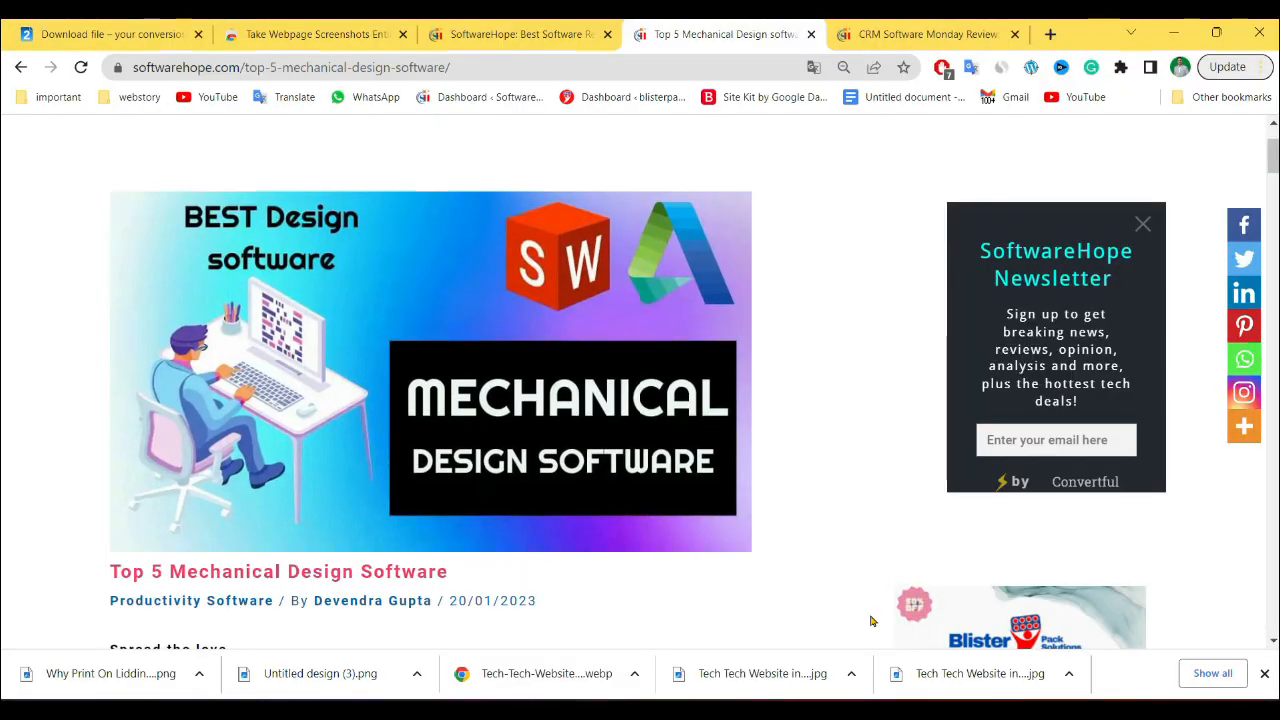
Capture the SoftwareHope logo at the start of the article page as a new rectangular snip
{"action": "scroll", "coordinate": [721, 493], "scroll_direction": "up", "scroll_amount": 2}
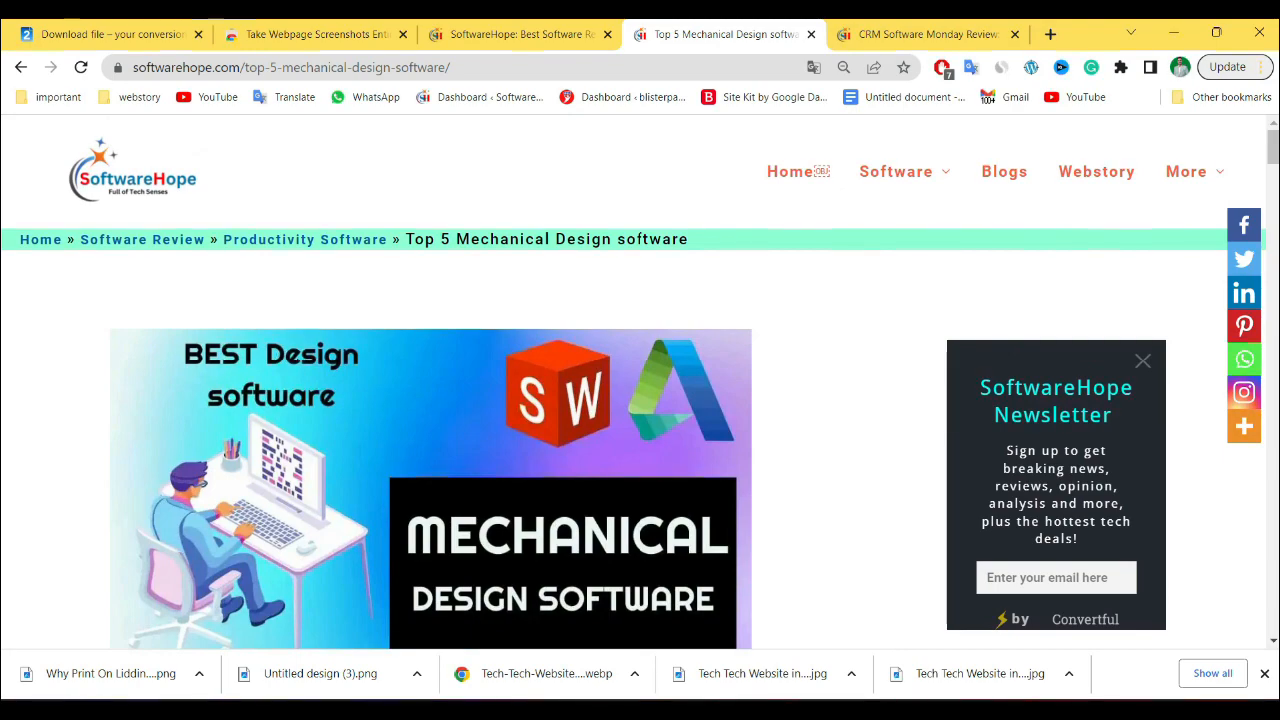
{"action": "key", "text": "alt+Tab"}
{"action": "left_click", "coordinate": [326, 73]}
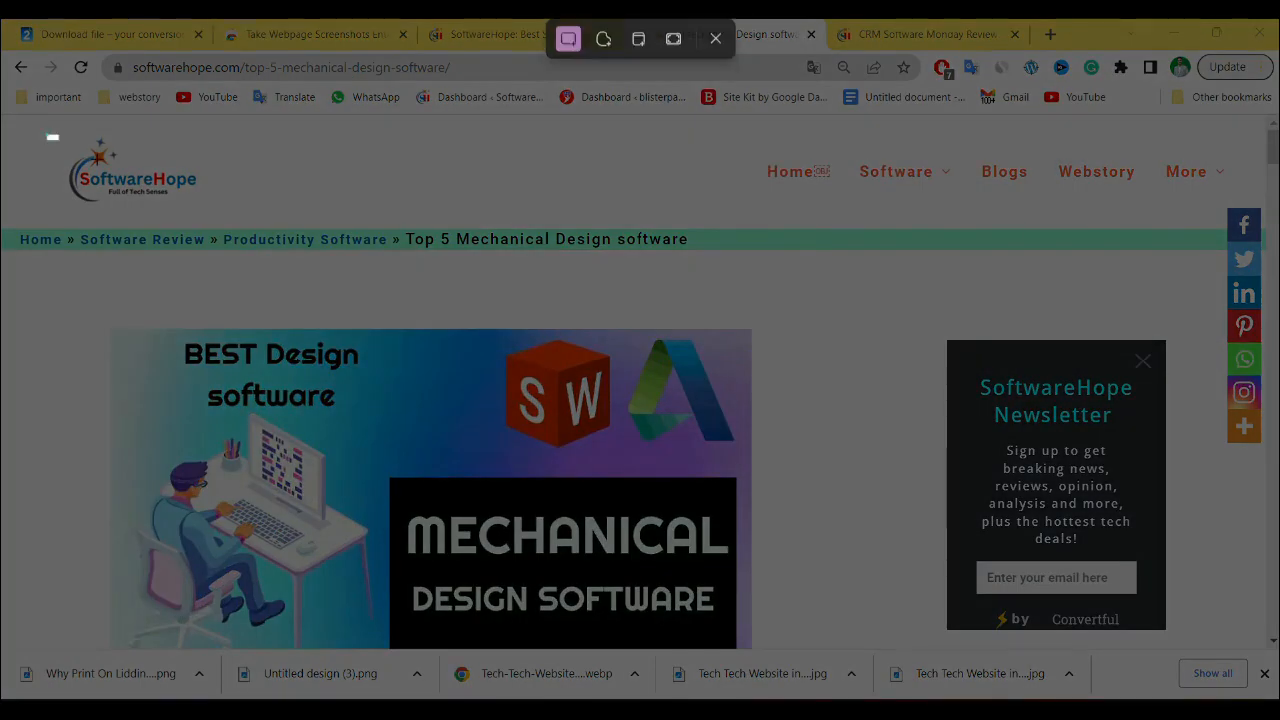
{"action": "left_click_drag", "start_coordinate": [47, 135], "coordinate": [208, 212]}
Save the logo snip to the Desktop as DC 8.jpg and close Snipping Tool
{"action": "key", "text": "ctrl+s"}
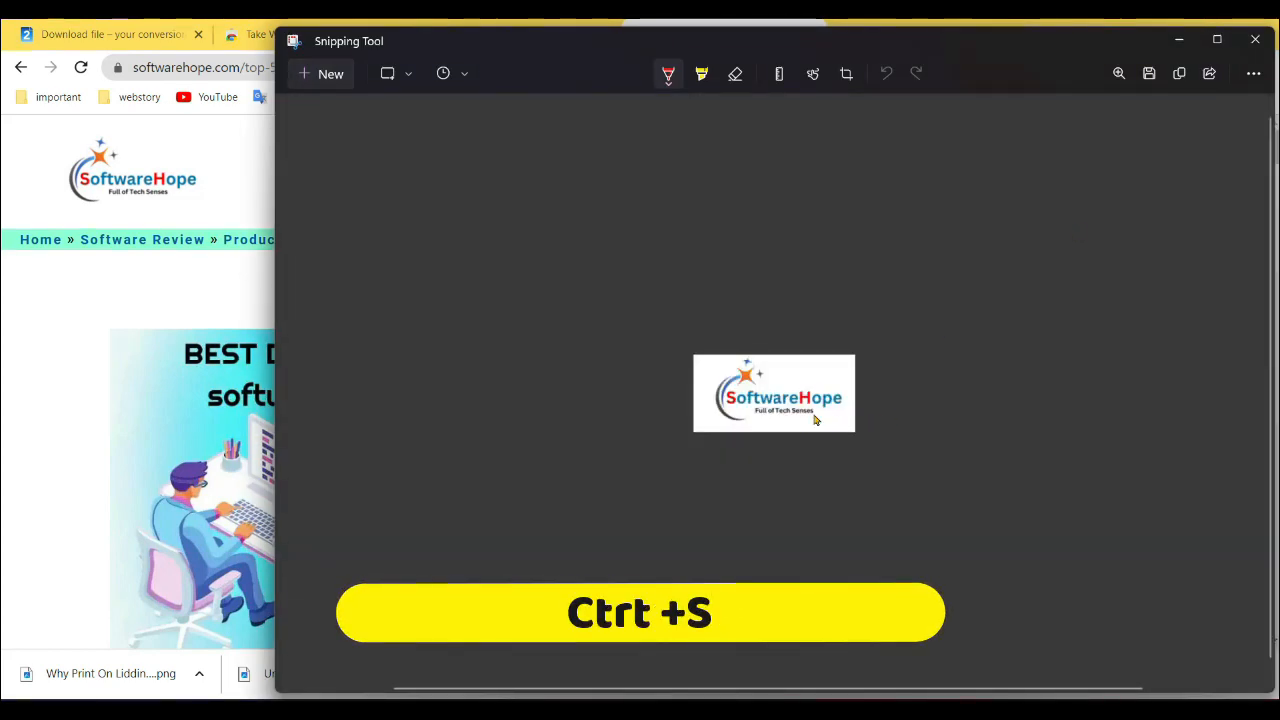
{"action": "scroll", "coordinate": [480, 292], "scroll_direction": "down", "scroll_amount": 3}
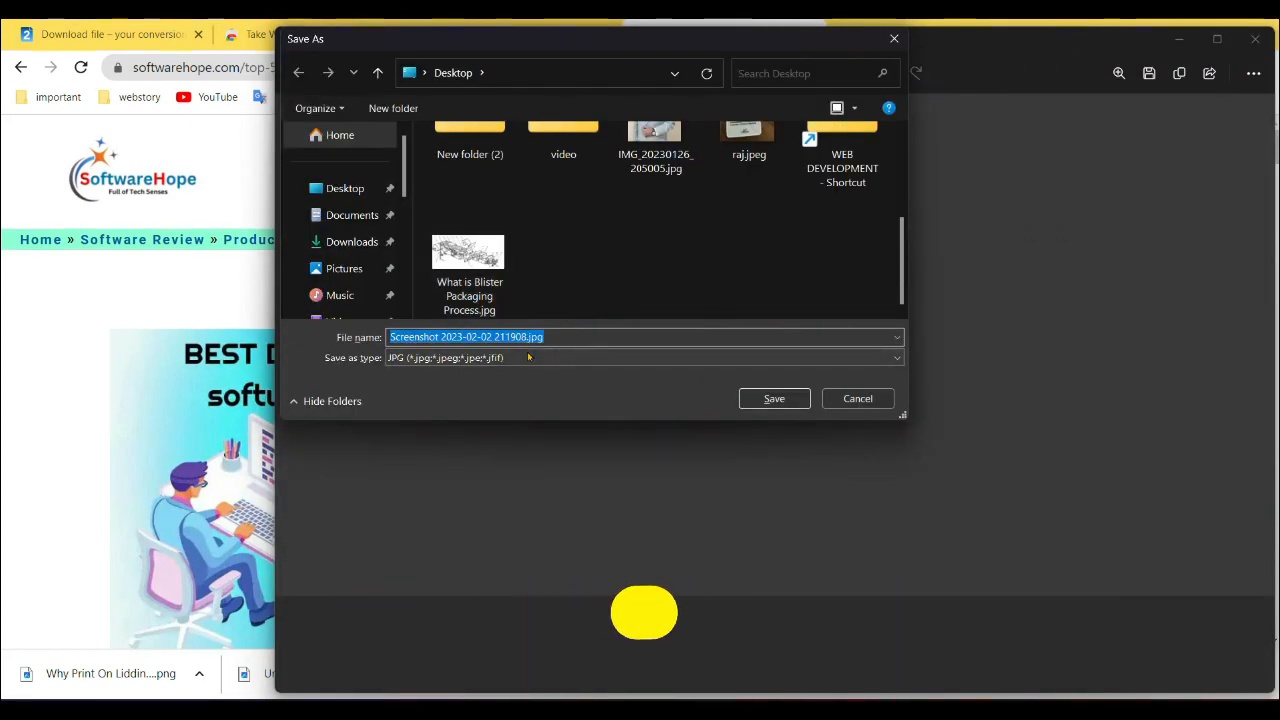
{"action": "left_click_drag", "start_coordinate": [390, 337], "coordinate": [527, 337]}
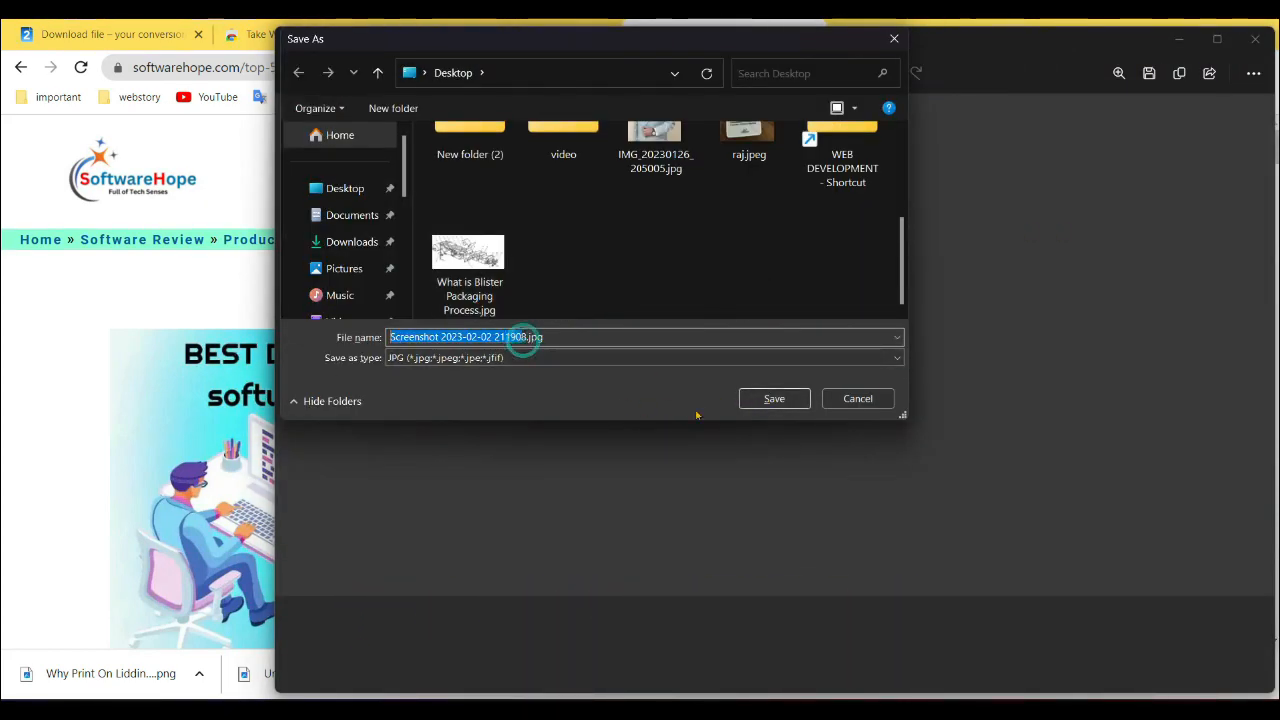
{"action": "type", "text": "DC"}
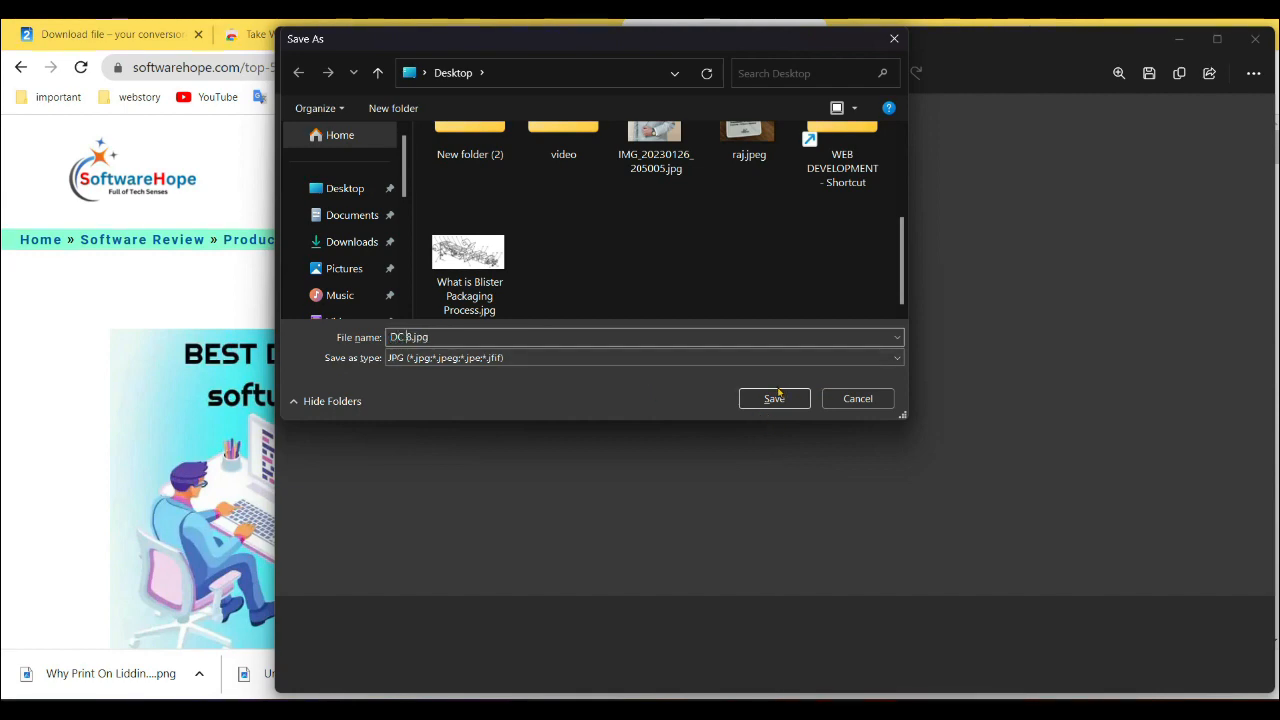
{"action": "left_click", "coordinate": [774, 398]}
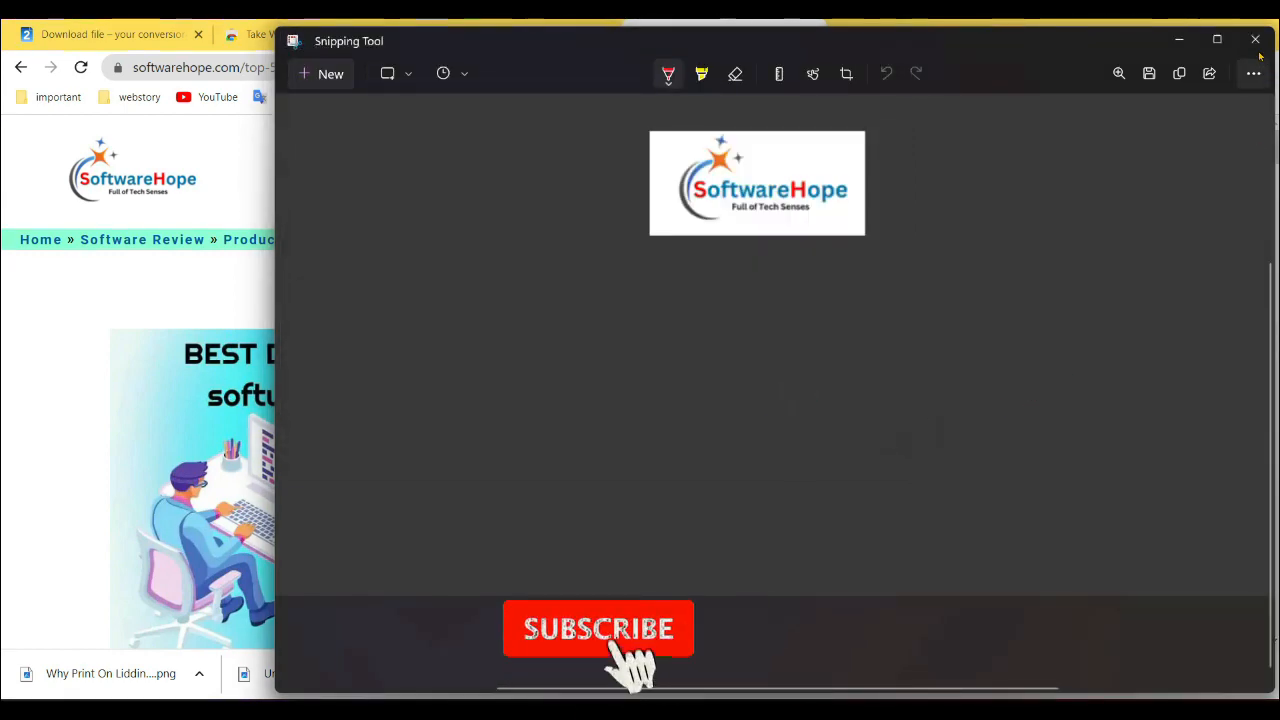
{"action": "left_click", "coordinate": [1256, 41]}
{"action": "scroll", "coordinate": [836, 495], "scroll_direction": "down", "scroll_amount": 10}
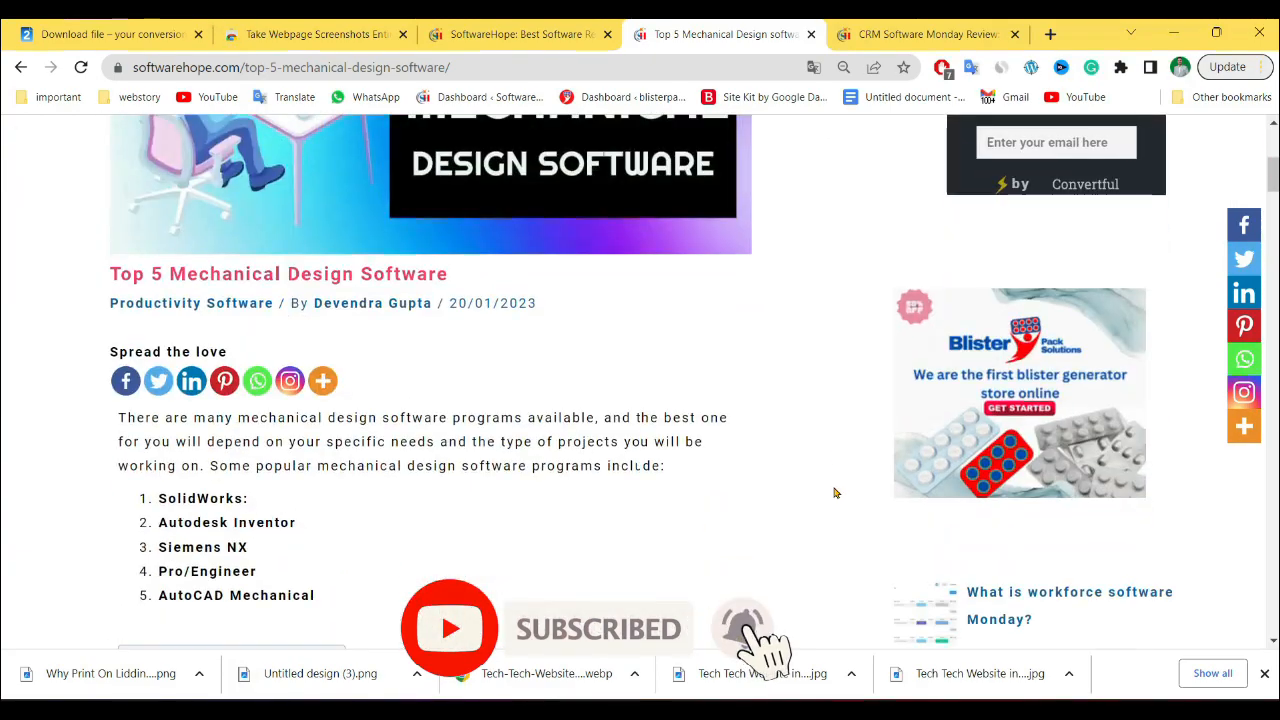
{"action": "scroll", "coordinate": [757, 531], "scroll_direction": "down", "scroll_amount": 6}
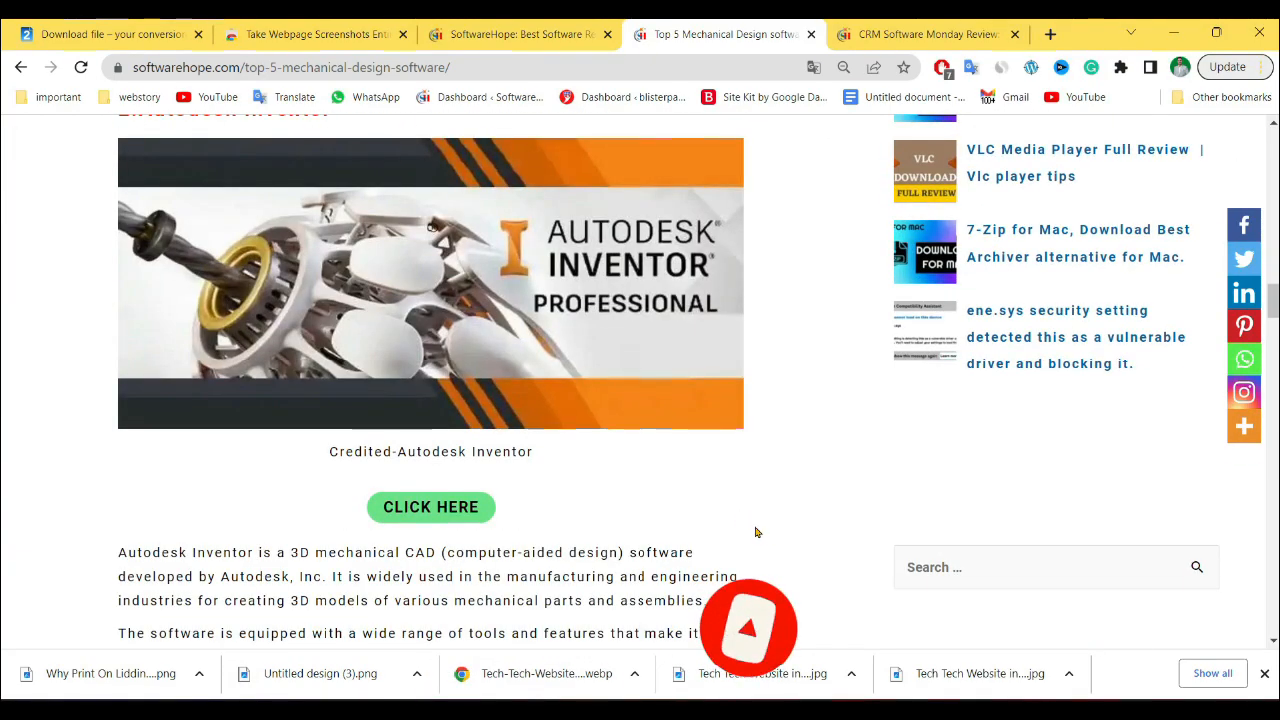
Add the Take Webpage Screenshots Entirely - FireShot extension to Chrome from its Chrome Web Store page
{"action": "scroll", "coordinate": [763, 534], "scroll_direction": "up", "scroll_amount": 8}
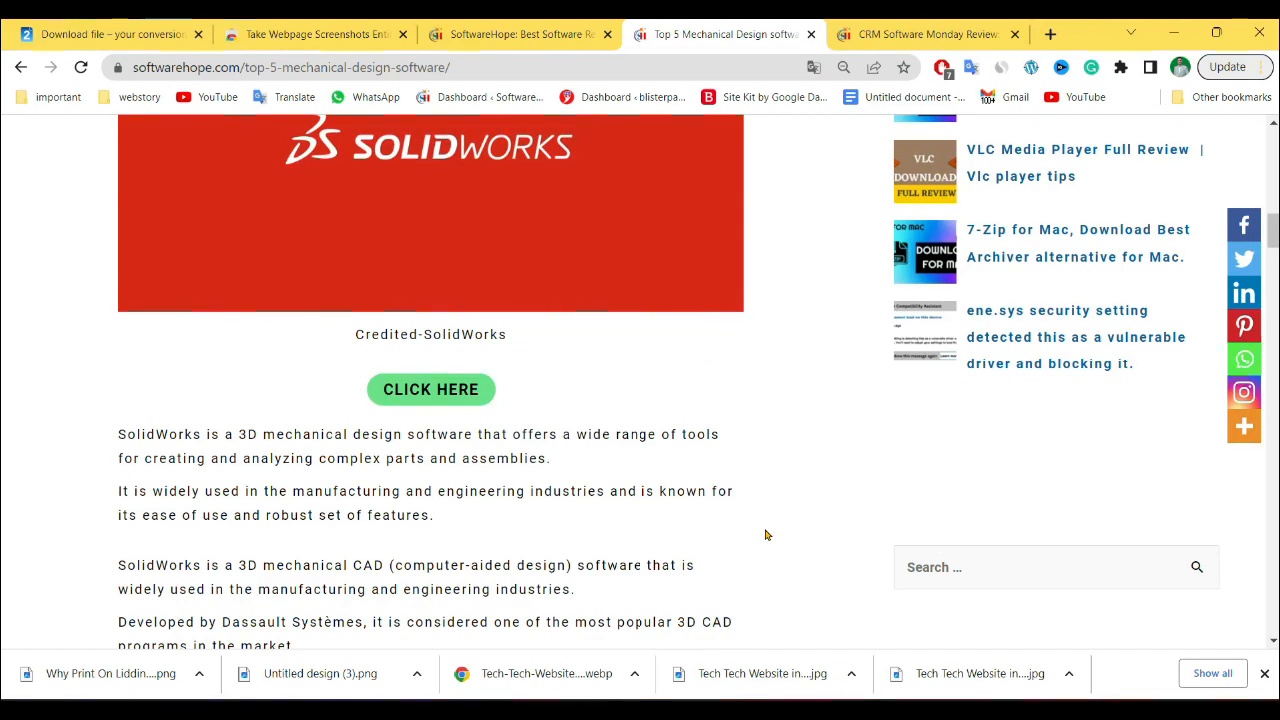
{"action": "left_click", "coordinate": [310, 34]}
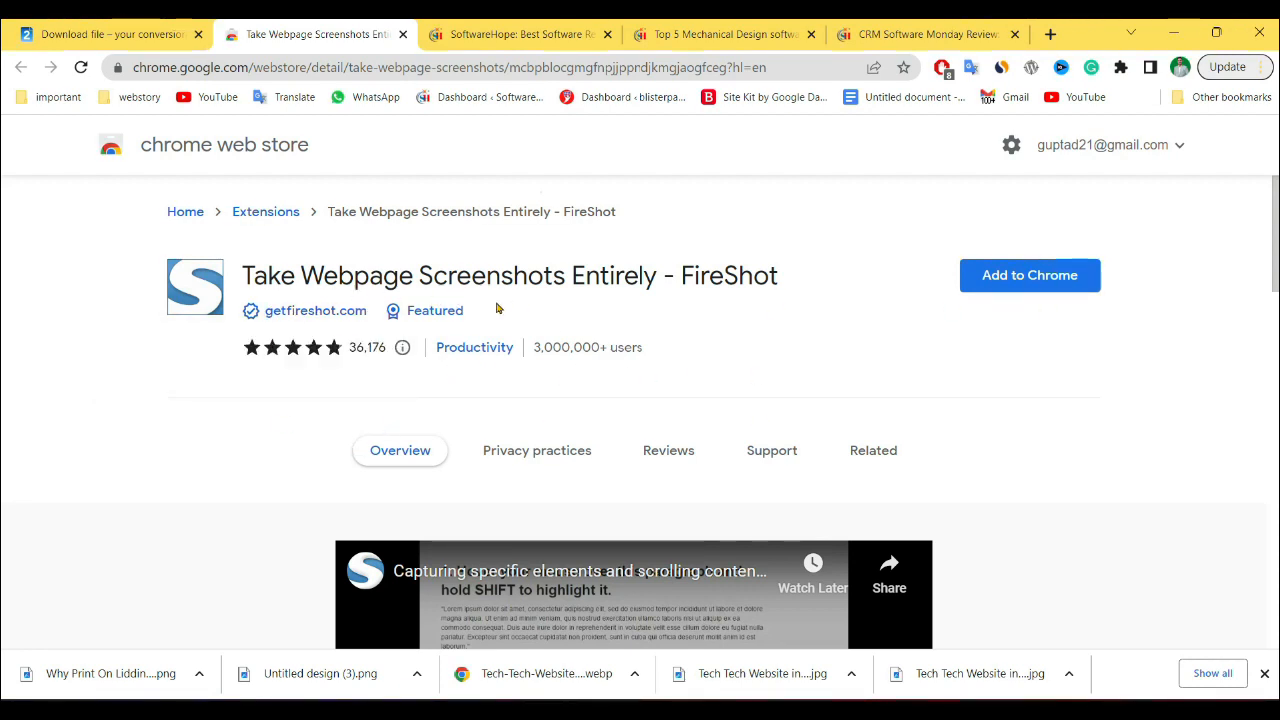
{"action": "left_click", "coordinate": [1017, 290]}
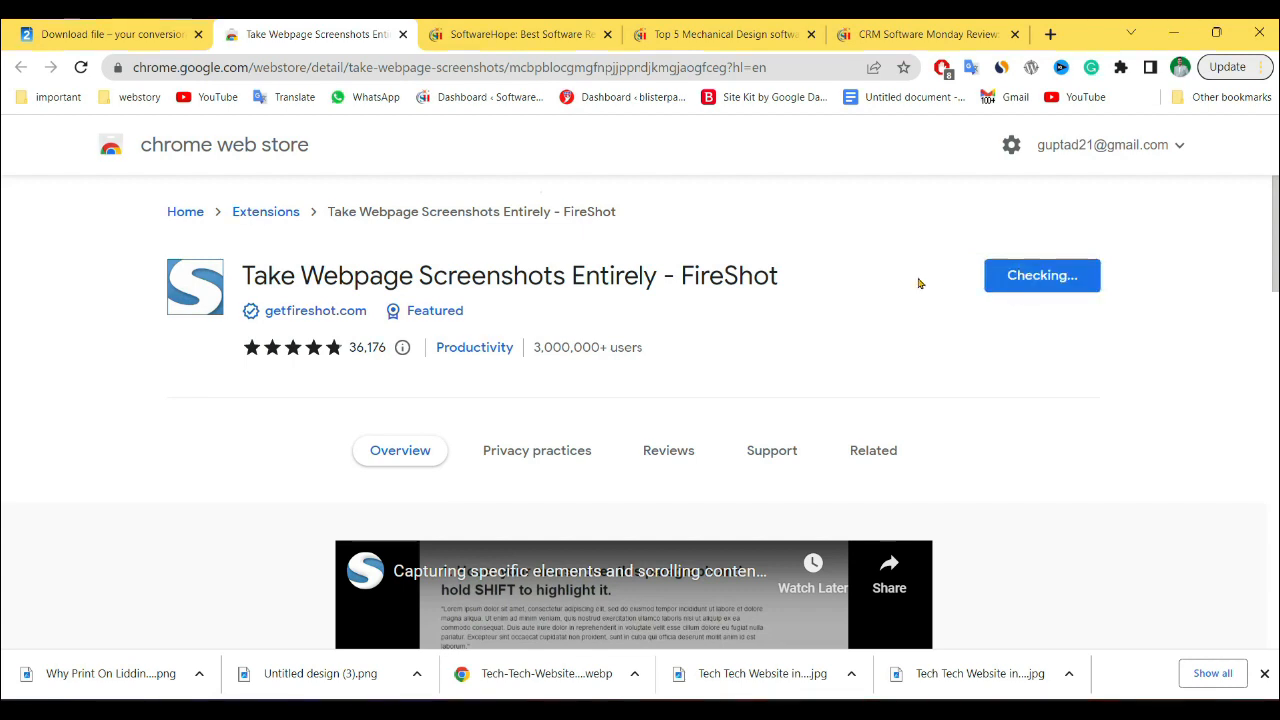
{"action": "left_click", "coordinate": [680, 222]}
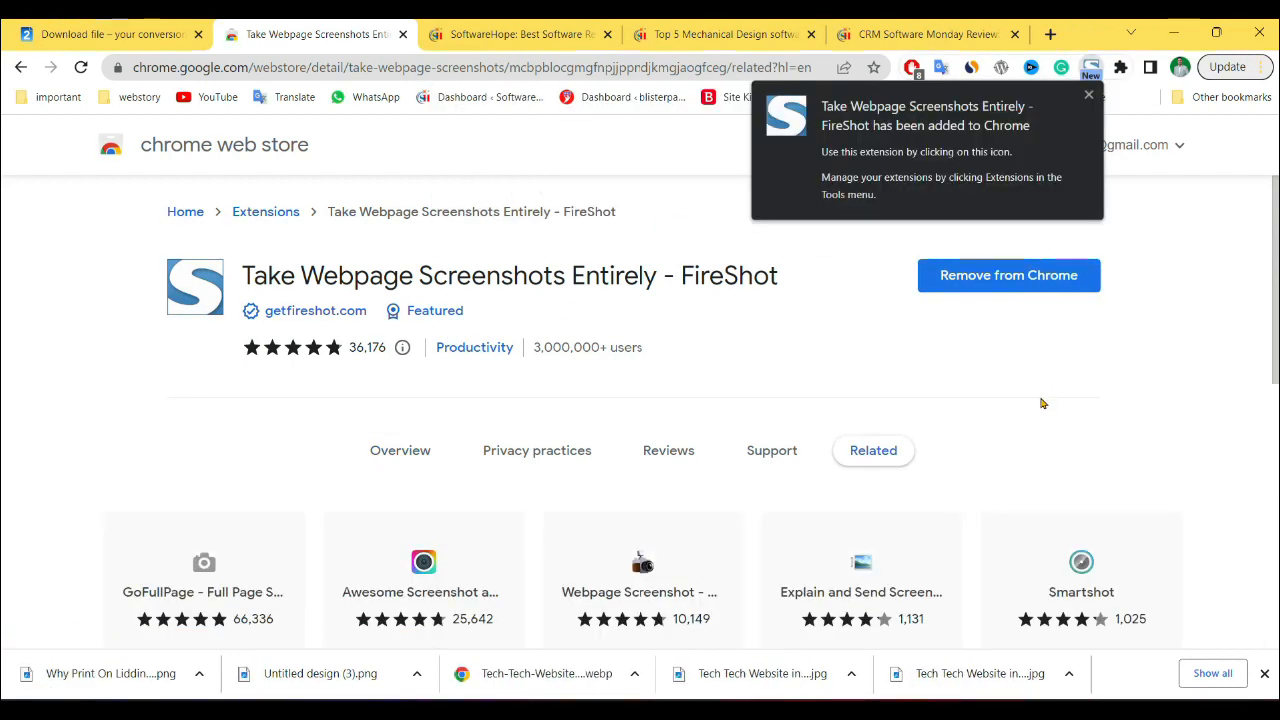
Pin the FireShot extension to the browser toolbar and close the extensions list
{"action": "left_click", "coordinate": [1120, 67]}
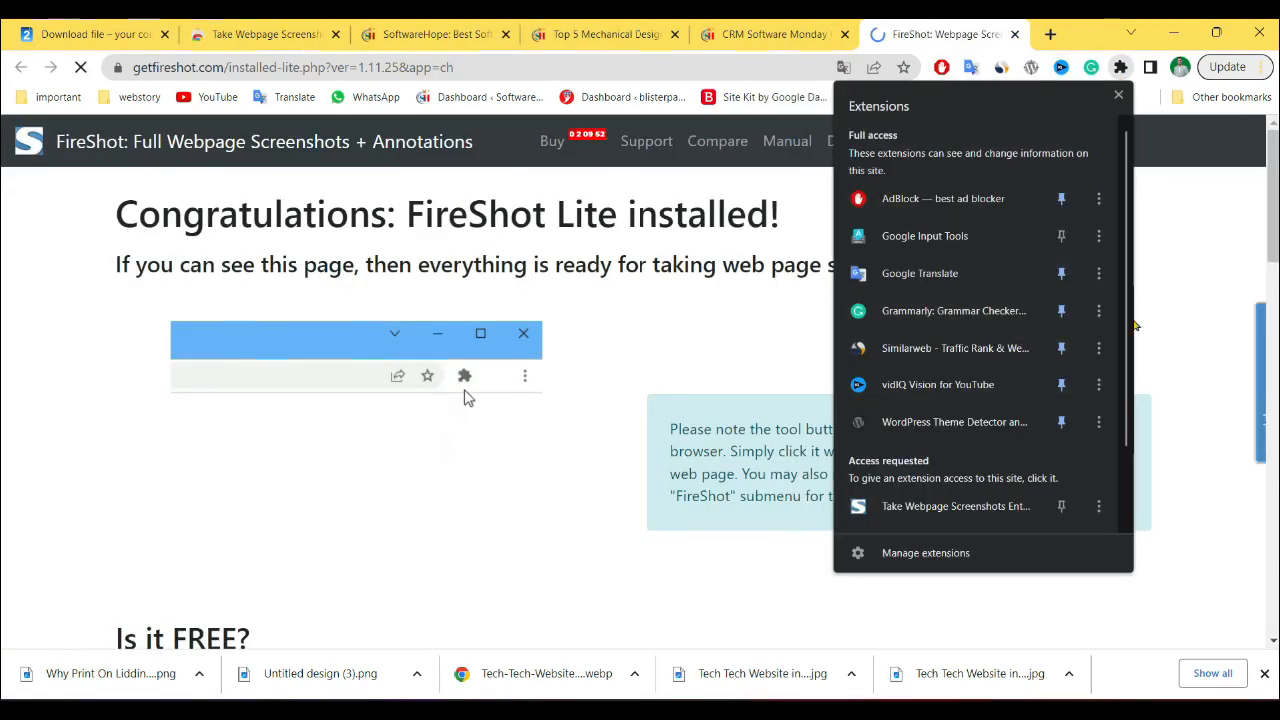
{"action": "scroll", "coordinate": [980, 400], "scroll_direction": "down", "scroll_amount": 2}
{"action": "left_click", "coordinate": [1061, 412]}
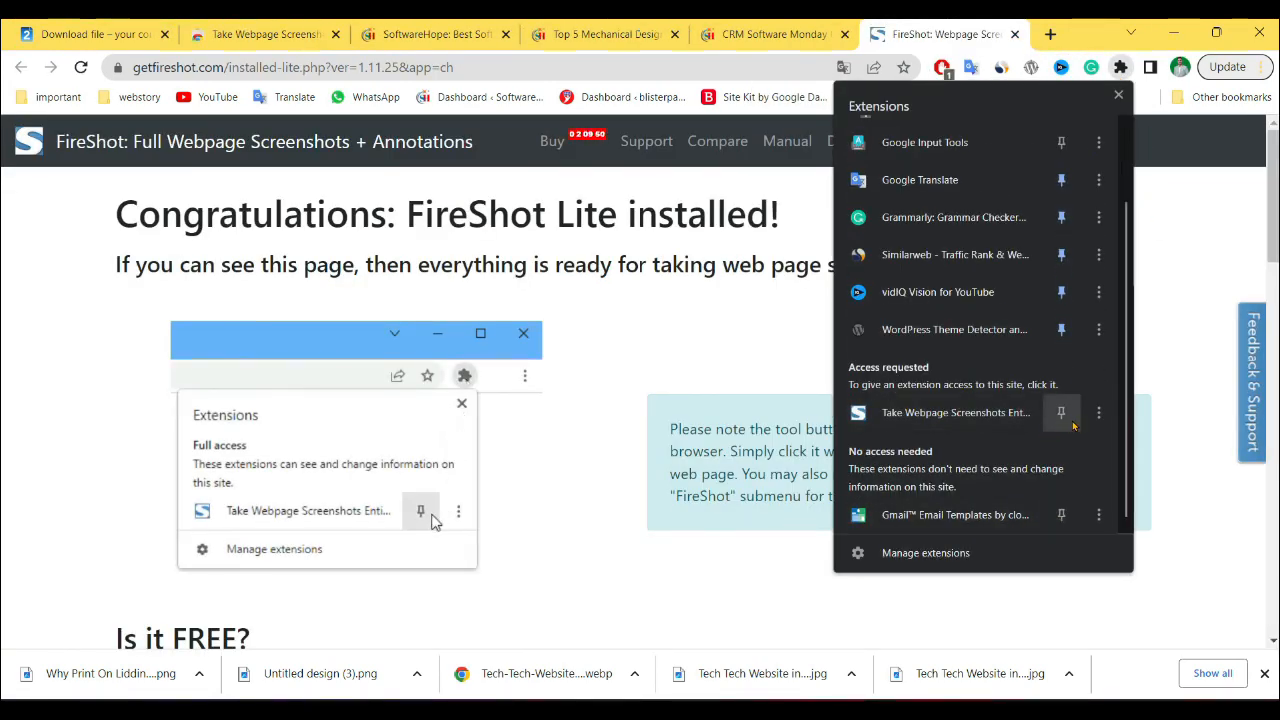
{"action": "left_click", "coordinate": [1166, 430]}
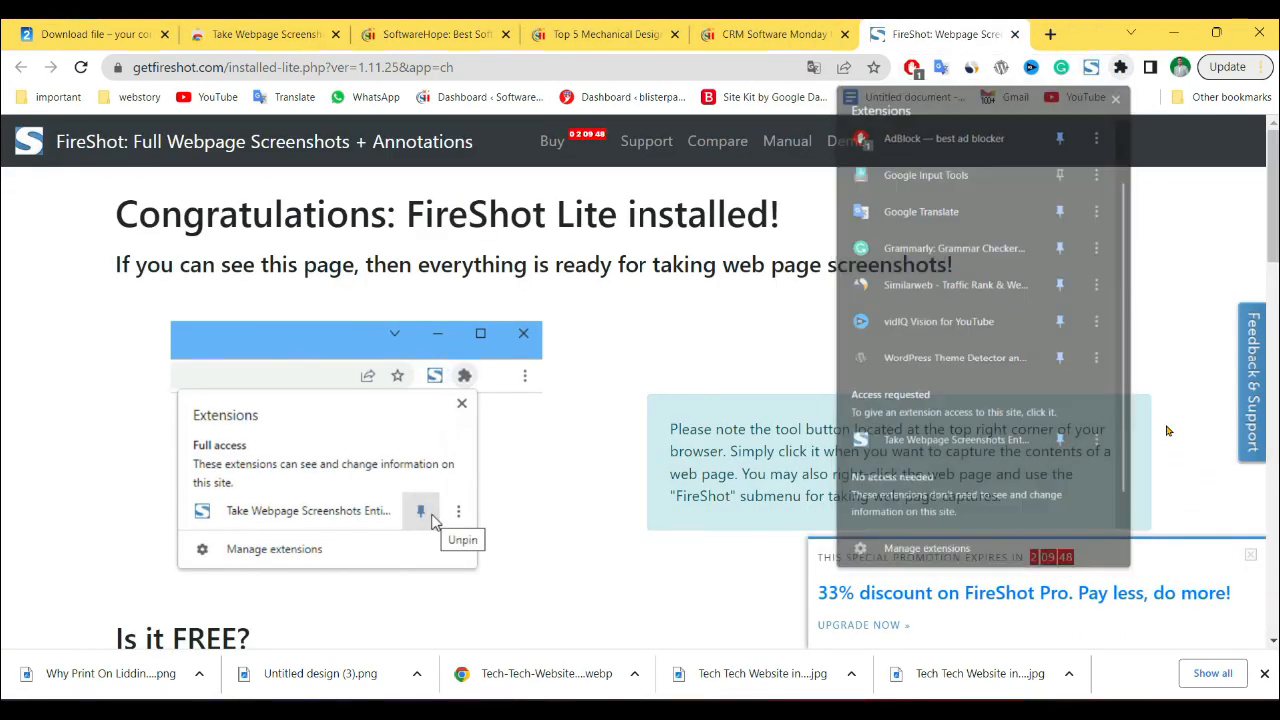
Open the 7-Zip for Mac article from the SoftwareHope home page and look over its content
{"action": "left_click", "coordinate": [438, 34]}
{"action": "scroll", "coordinate": [690, 475], "scroll_direction": "up", "scroll_amount": 2}
{"action": "left_click", "coordinate": [182, 527]}
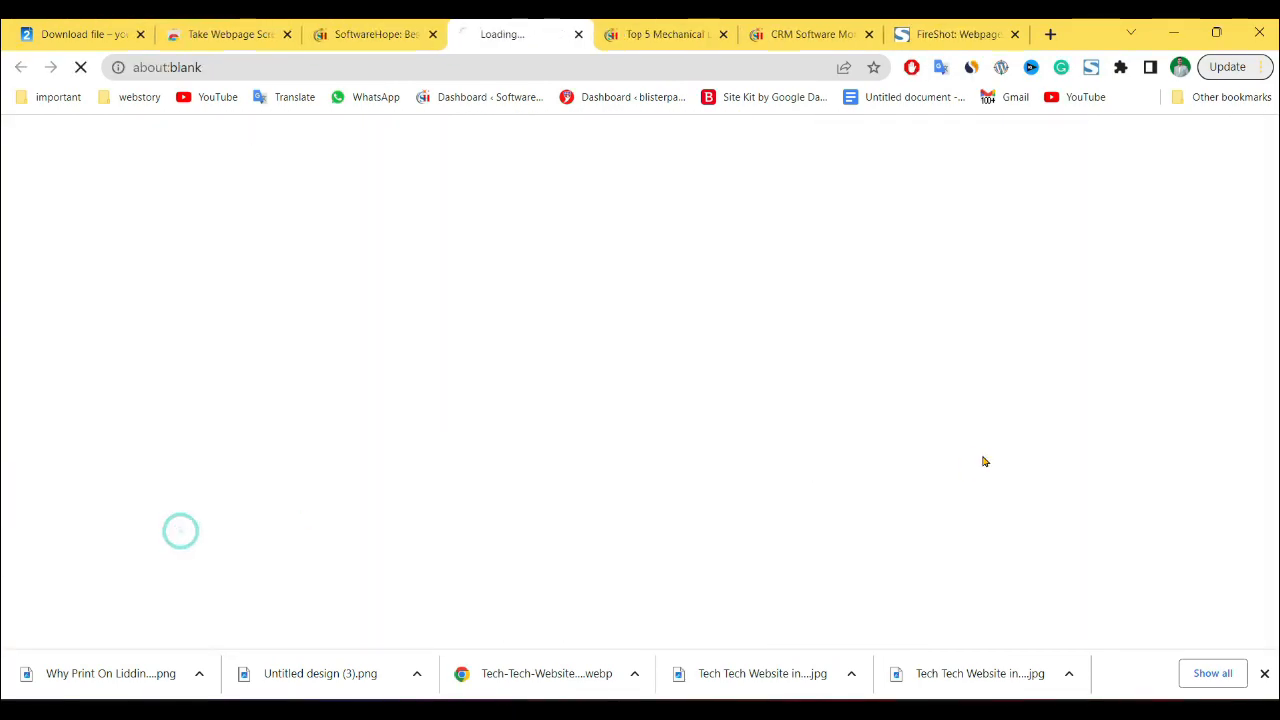
{"action": "scroll", "coordinate": [749, 423], "scroll_direction": "down", "scroll_amount": 1}
{"action": "scroll", "coordinate": [749, 425], "scroll_direction": "down", "scroll_amount": 15}
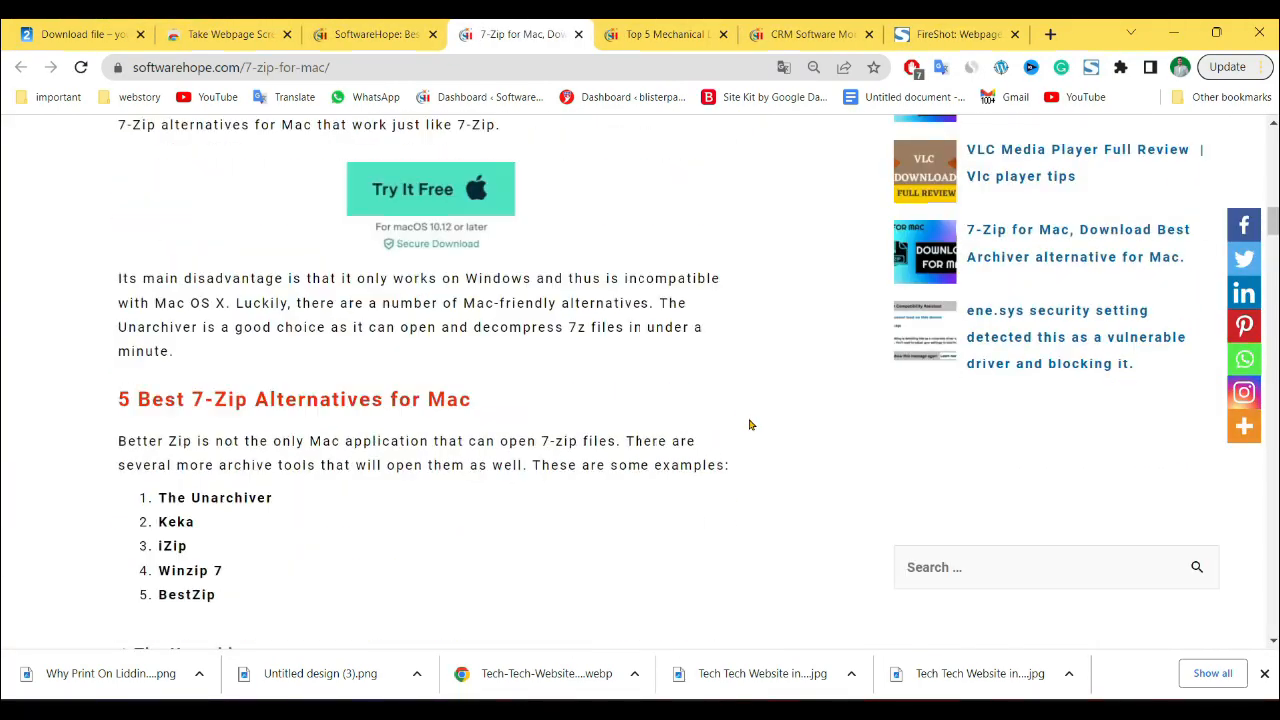
{"action": "scroll", "coordinate": [749, 425], "scroll_direction": "down", "scroll_amount": 12}
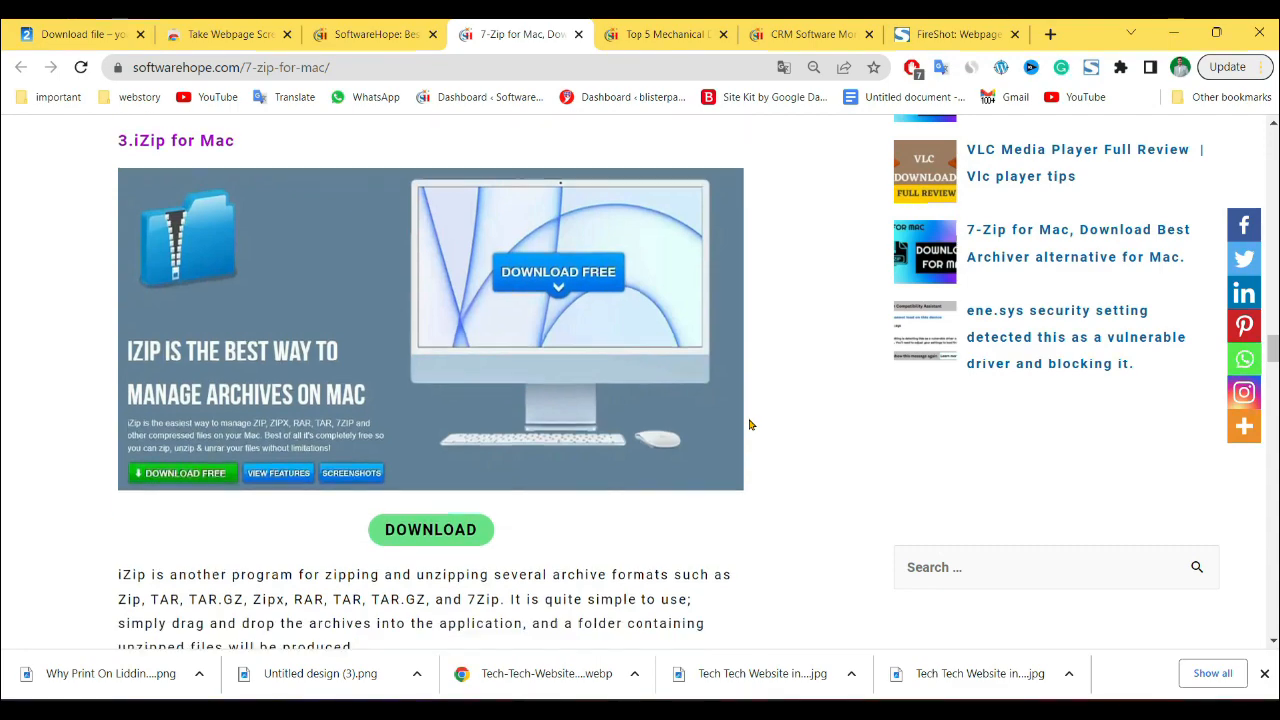
{"action": "scroll", "coordinate": [749, 425], "scroll_direction": "up", "scroll_amount": 10}
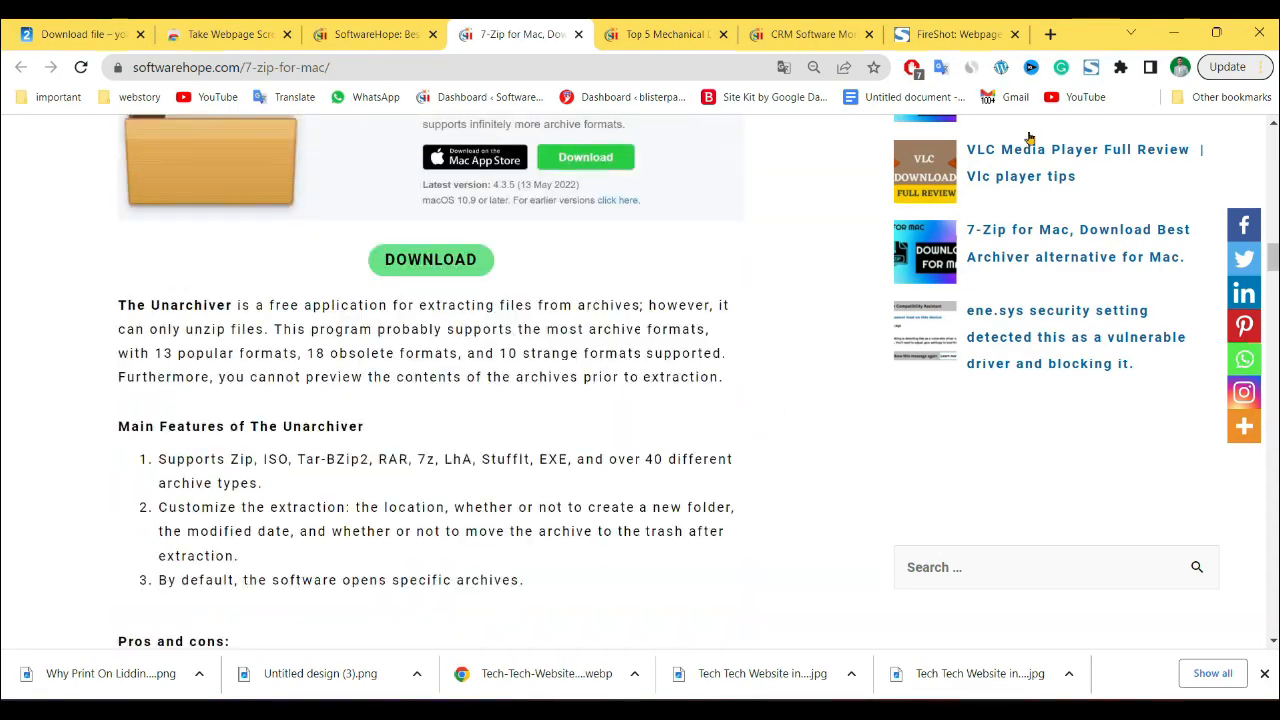
Capture the entire 7-Zip for Mac article page with FireShot and look over the resulting capture
{"action": "left_click", "coordinate": [1091, 70]}
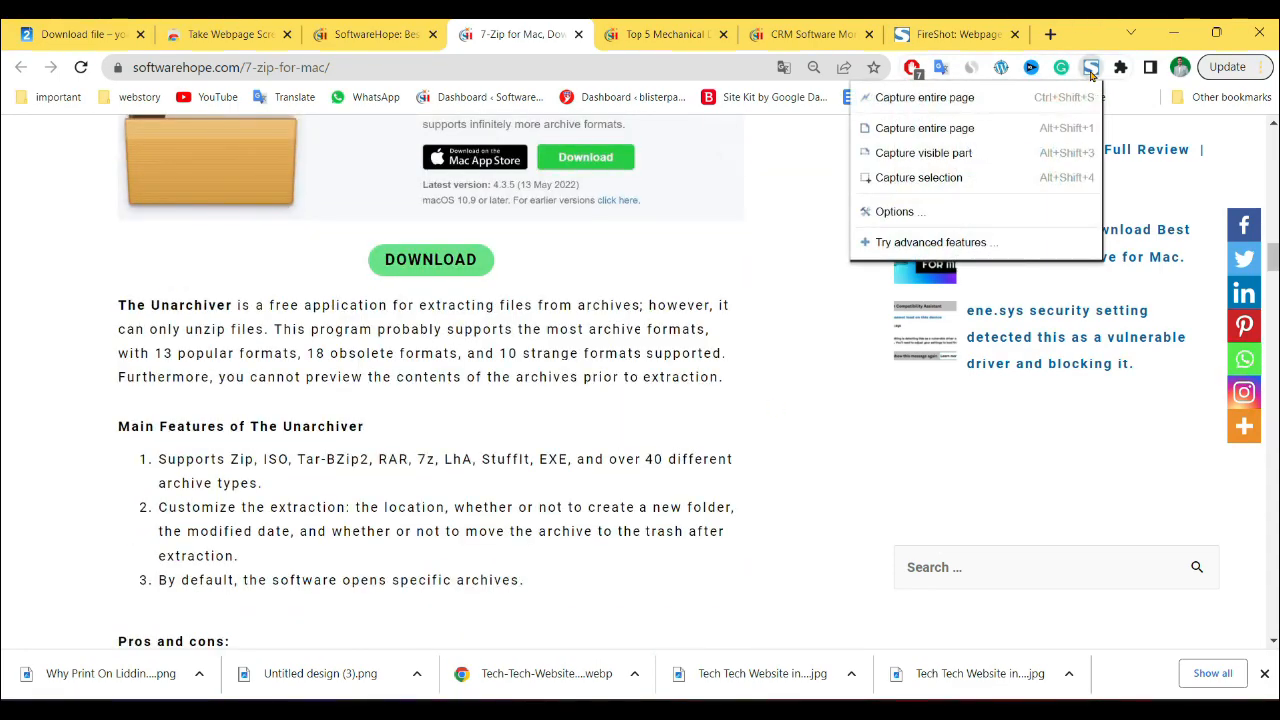
{"action": "left_click", "coordinate": [955, 105]}
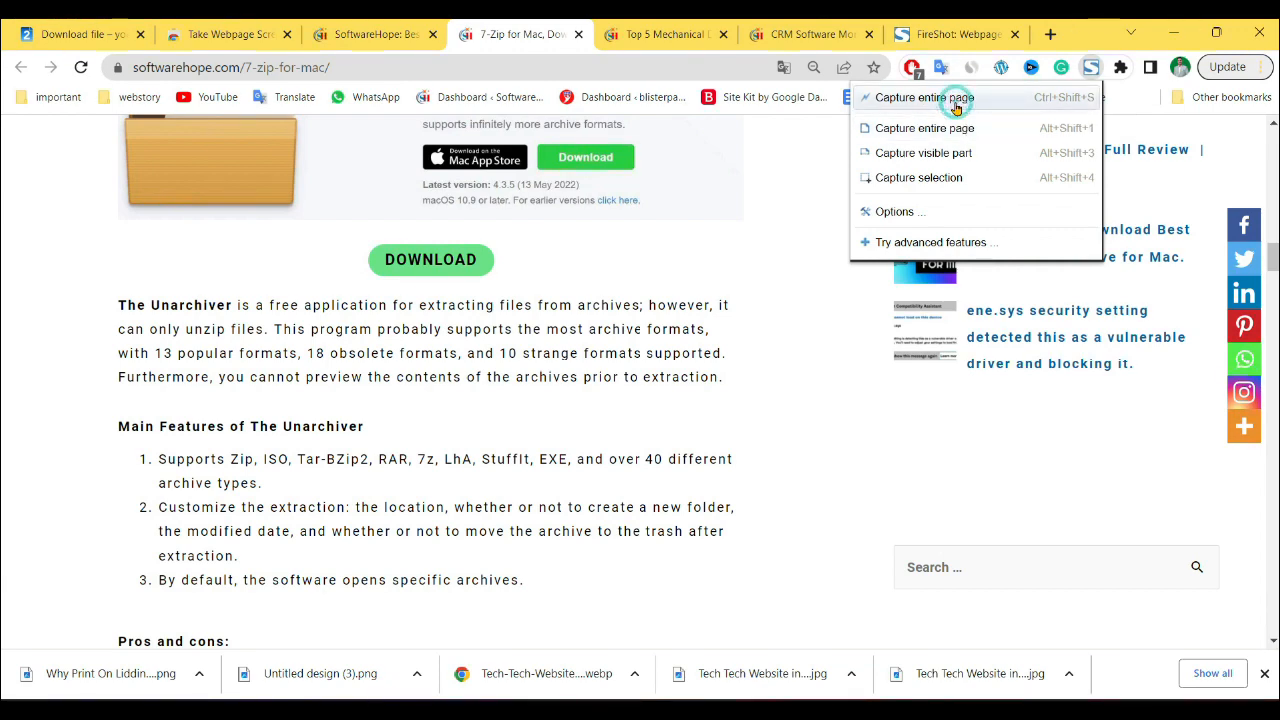
{"action": "left_click", "coordinate": [995, 105]}
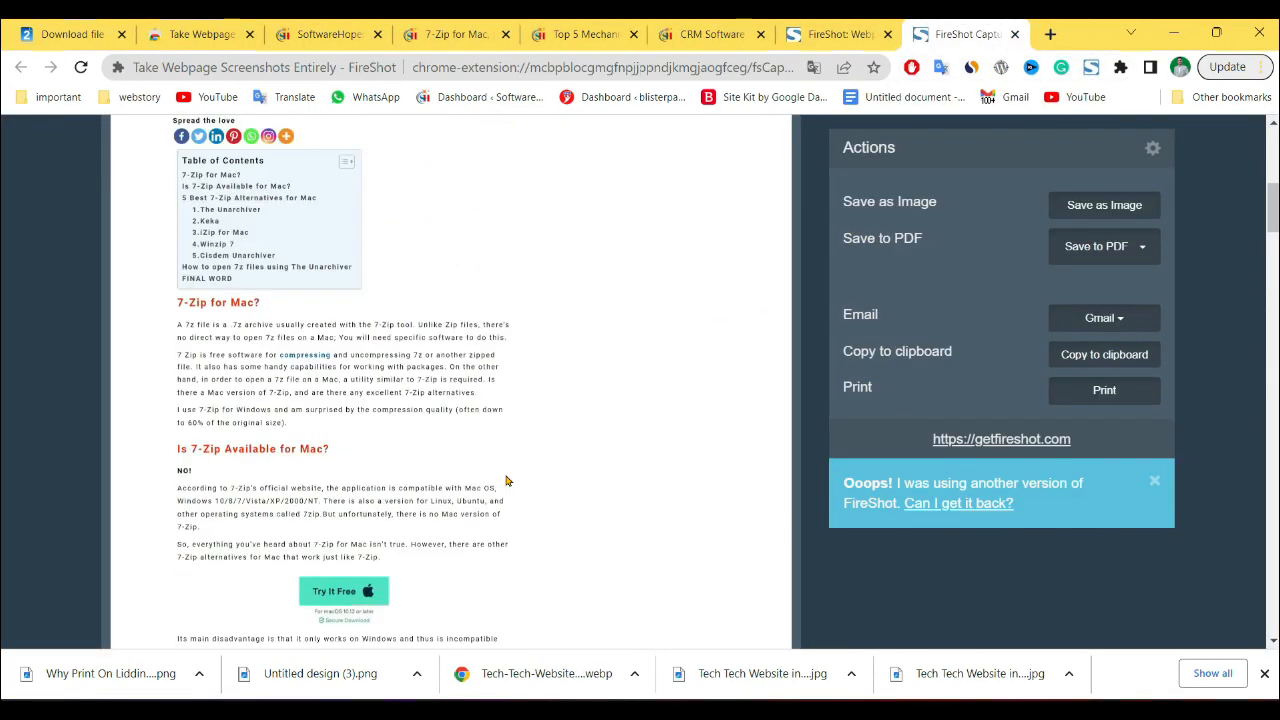
{"action": "scroll", "coordinate": [506, 481], "scroll_direction": "down", "scroll_amount": 15}
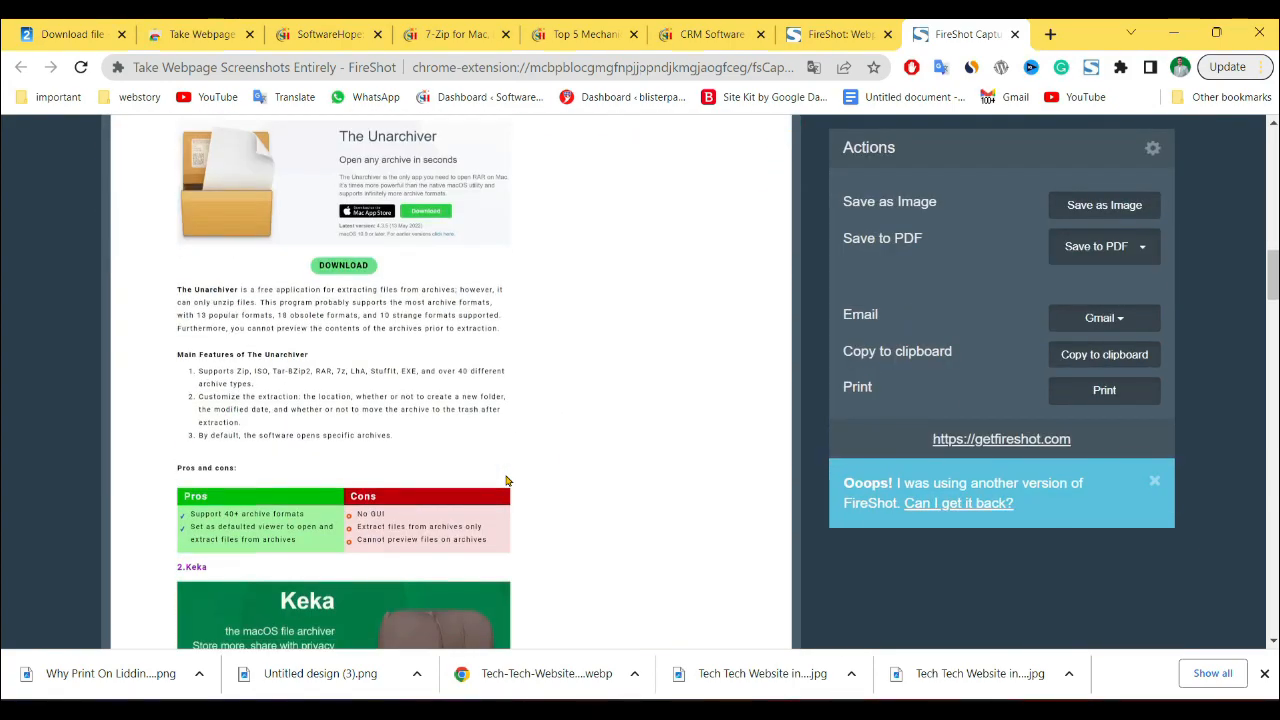
Save the full-page capture as a PDF in Downloads > FireShot, allowing FireShot to manage downloads
{"action": "left_click", "coordinate": [1121, 262]}
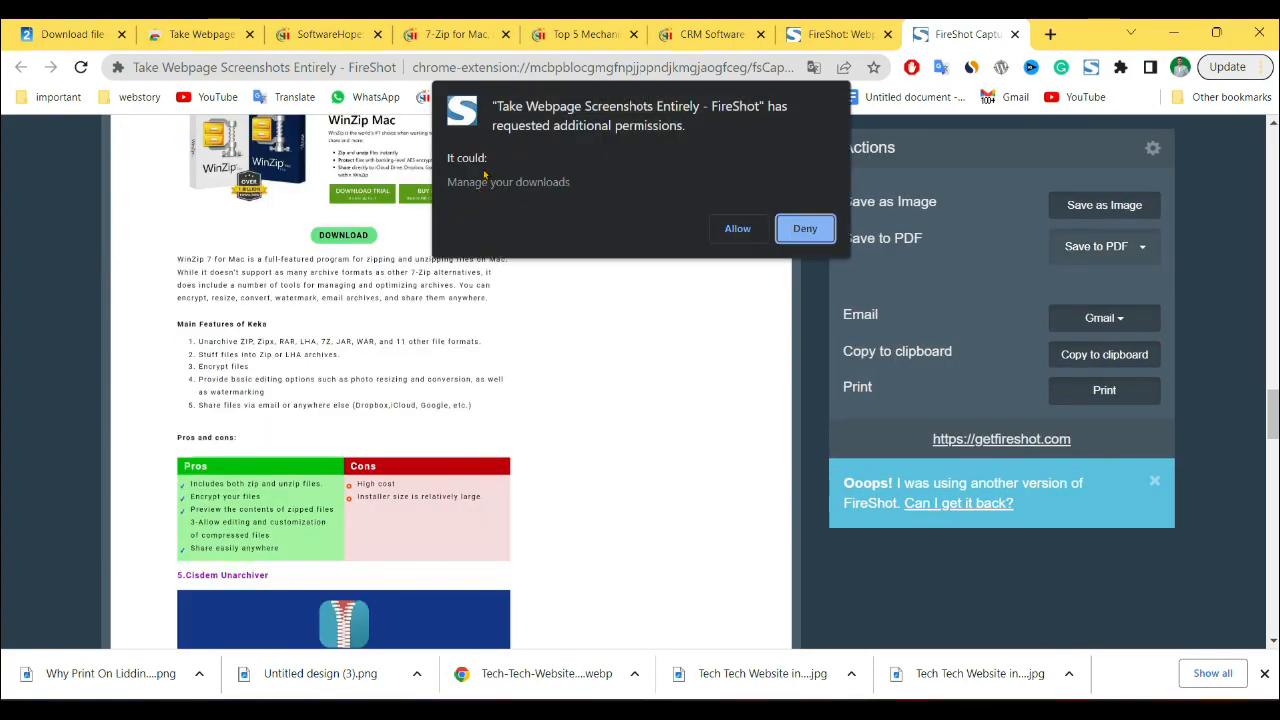
{"action": "left_click", "coordinate": [737, 228]}
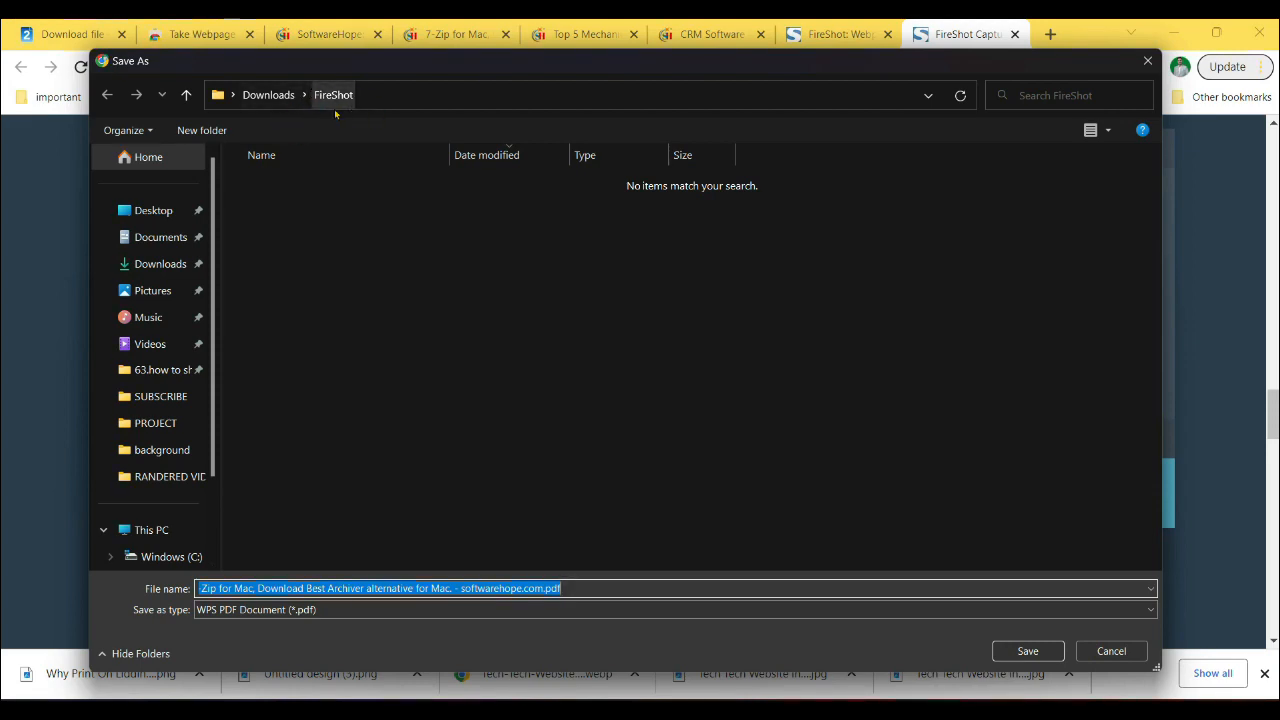
{"action": "left_click", "coordinate": [1030, 646]}
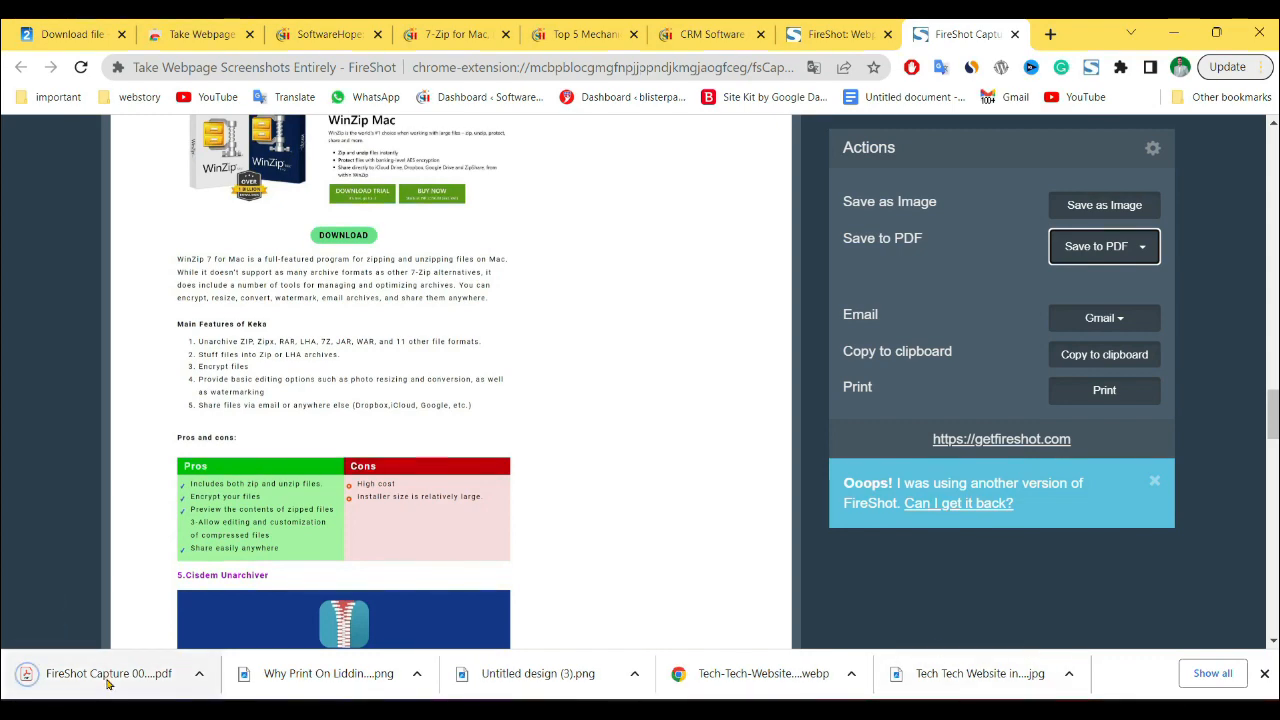
Open the downloaded FireShot PDF and check the captured article from beginning to end
{"action": "left_click", "coordinate": [108, 674]}
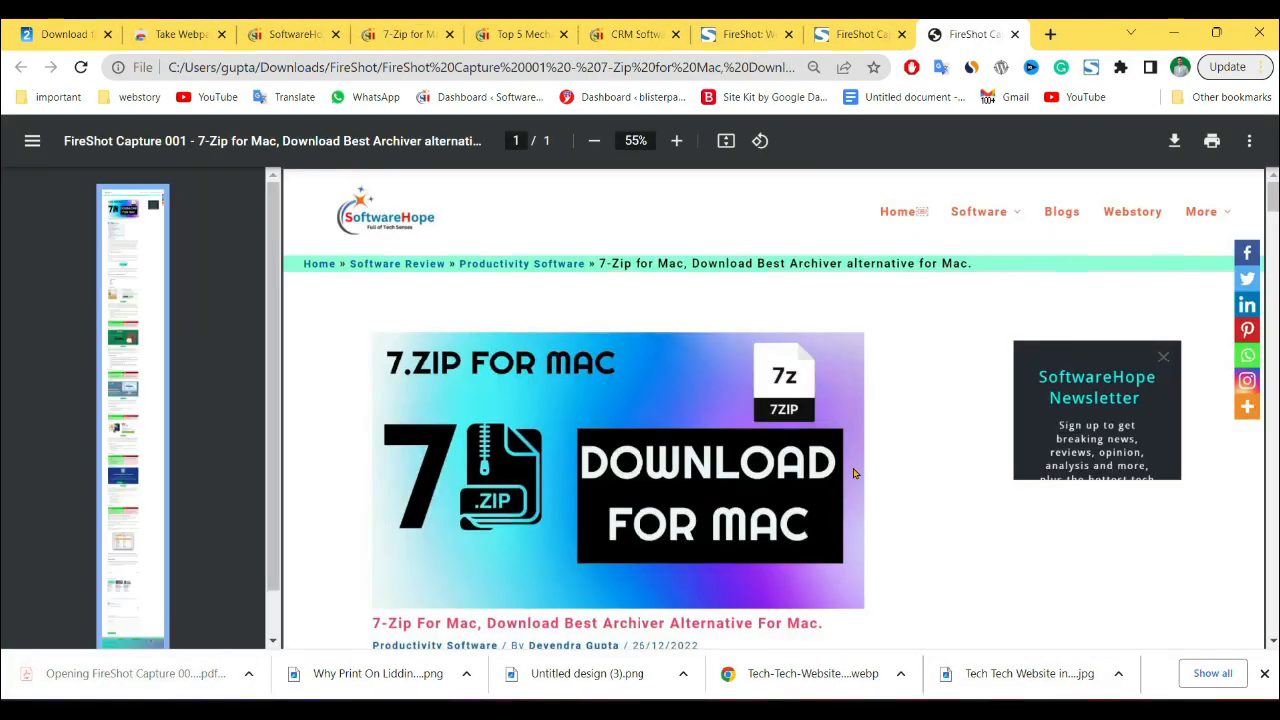
{"action": "scroll", "coordinate": [850, 471], "scroll_direction": "down", "scroll_amount": 6}
{"action": "scroll", "coordinate": [770, 465], "scroll_direction": "down", "scroll_amount": 4}
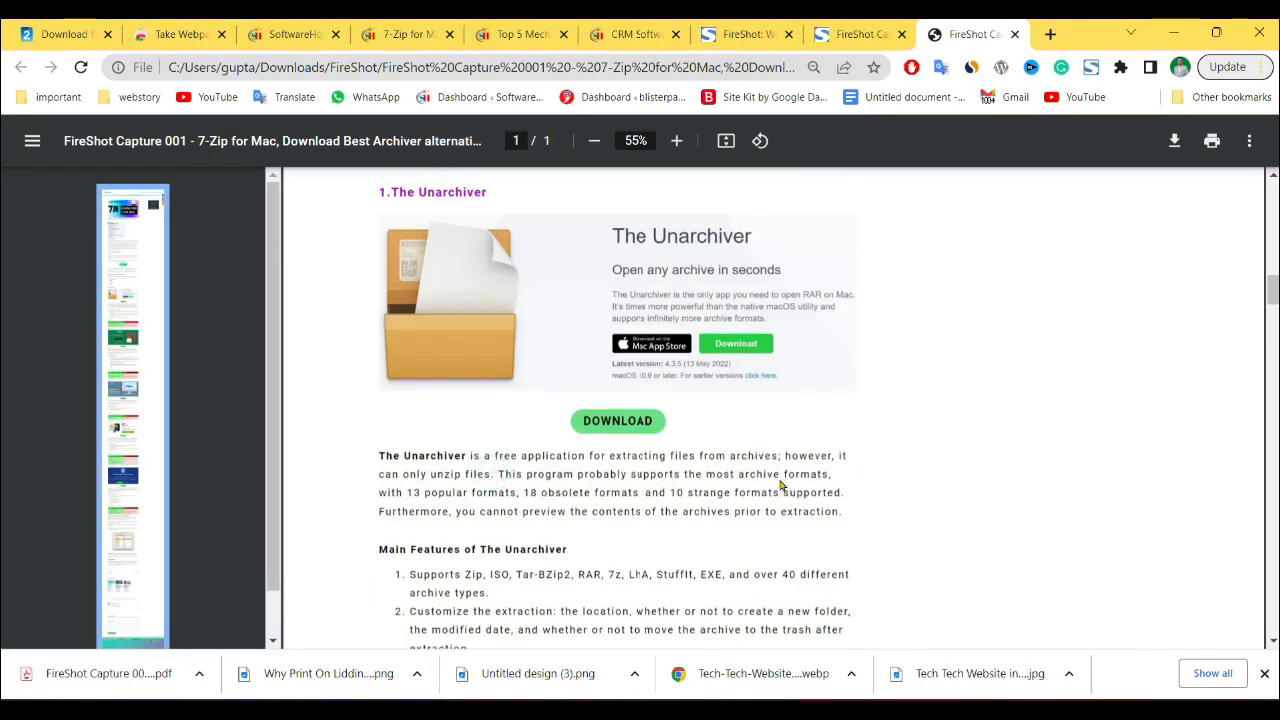
{"action": "scroll", "coordinate": [771, 457], "scroll_direction": "down", "scroll_amount": 20}
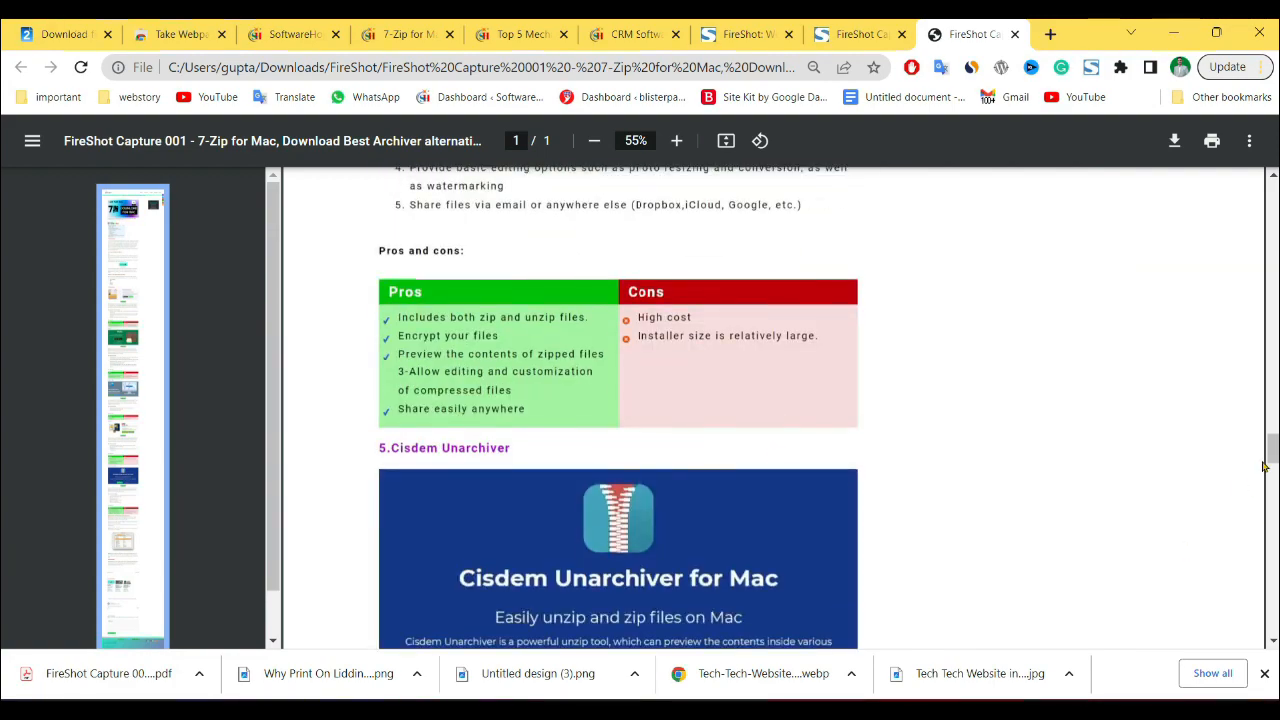
{"action": "left_click_drag", "start_coordinate": [1268, 462], "coordinate": [1268, 205]}
Return to the FireShot capture page, save the full-page capture as a PNG image and open it
{"action": "left_click", "coordinate": [862, 35]}
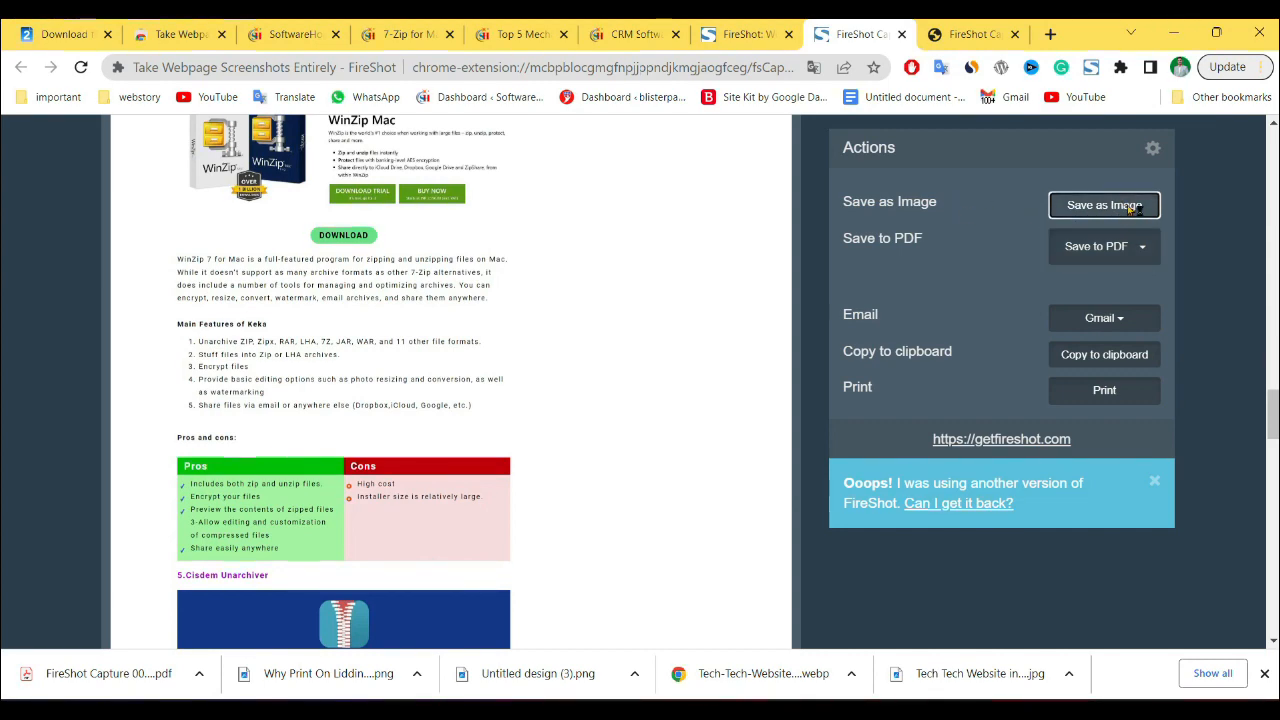
{"action": "left_click", "coordinate": [1119, 402]}
{"action": "left_click", "coordinate": [1036, 653]}
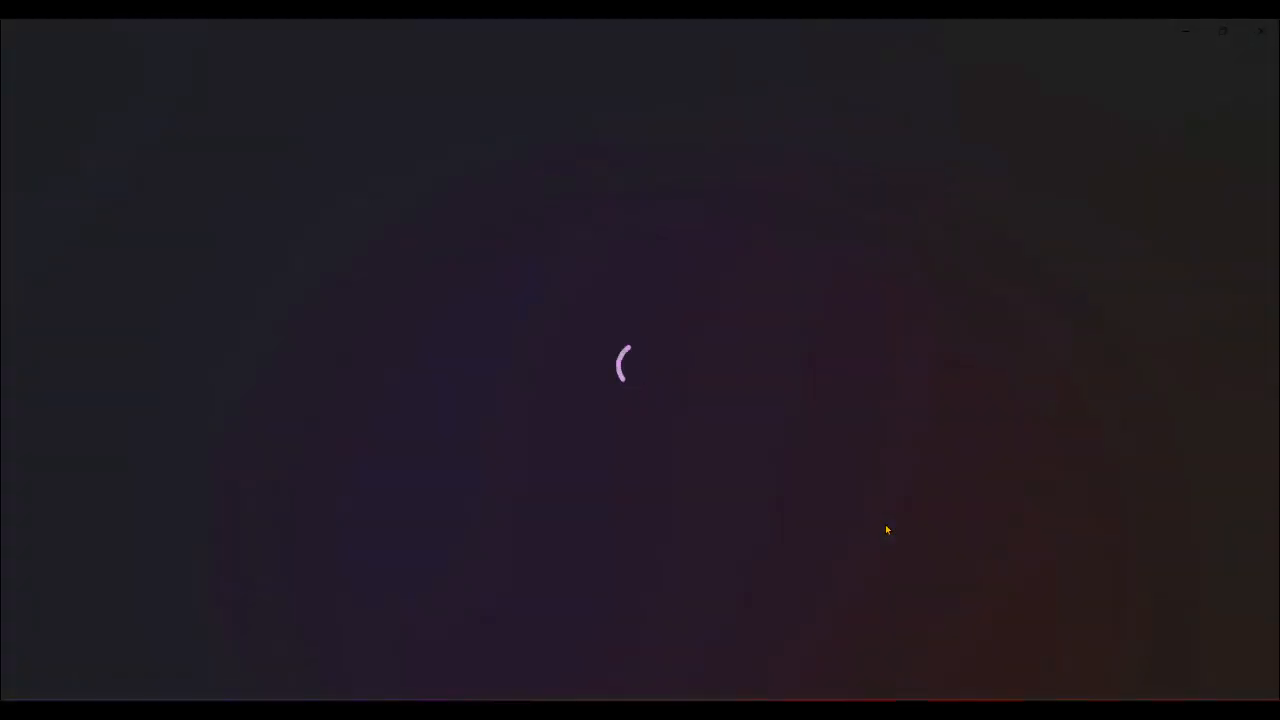
Examine the saved page image at different zoom levels, close the viewer and look over the FireShot capture again
{"action": "scroll", "coordinate": [631, 217], "scroll_direction": "up", "scroll_amount": 5}
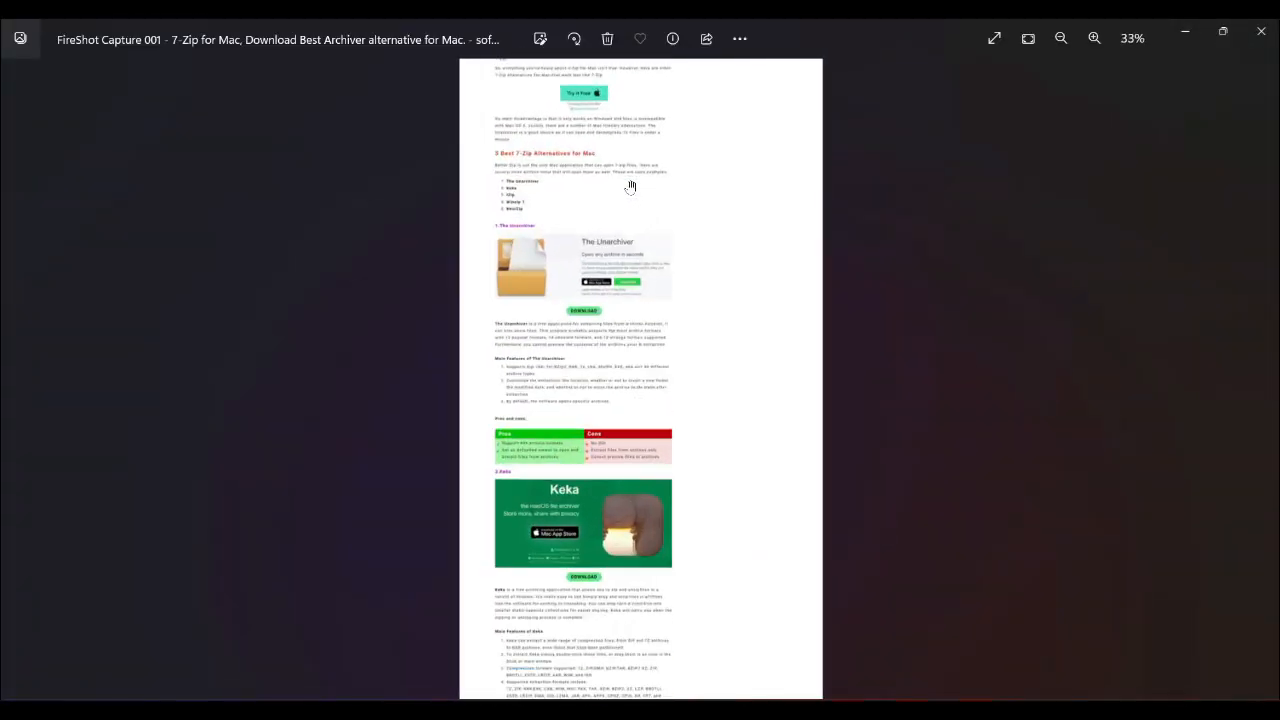
{"action": "scroll", "coordinate": [630, 358], "scroll_direction": "up", "scroll_amount": 3}
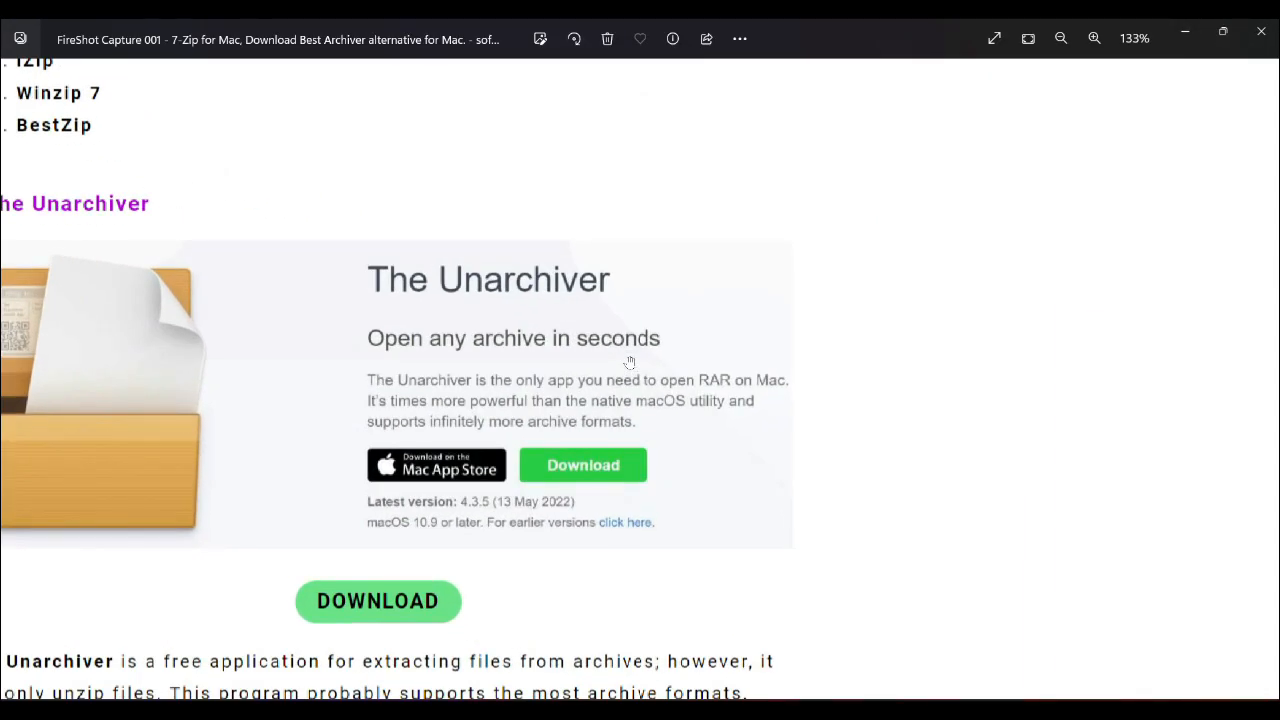
{"action": "scroll", "coordinate": [629, 370], "scroll_direction": "down", "scroll_amount": 3}
{"action": "scroll", "coordinate": [728, 421], "scroll_direction": "up", "scroll_amount": 2}
{"action": "scroll", "coordinate": [728, 421], "scroll_direction": "down", "scroll_amount": 3}
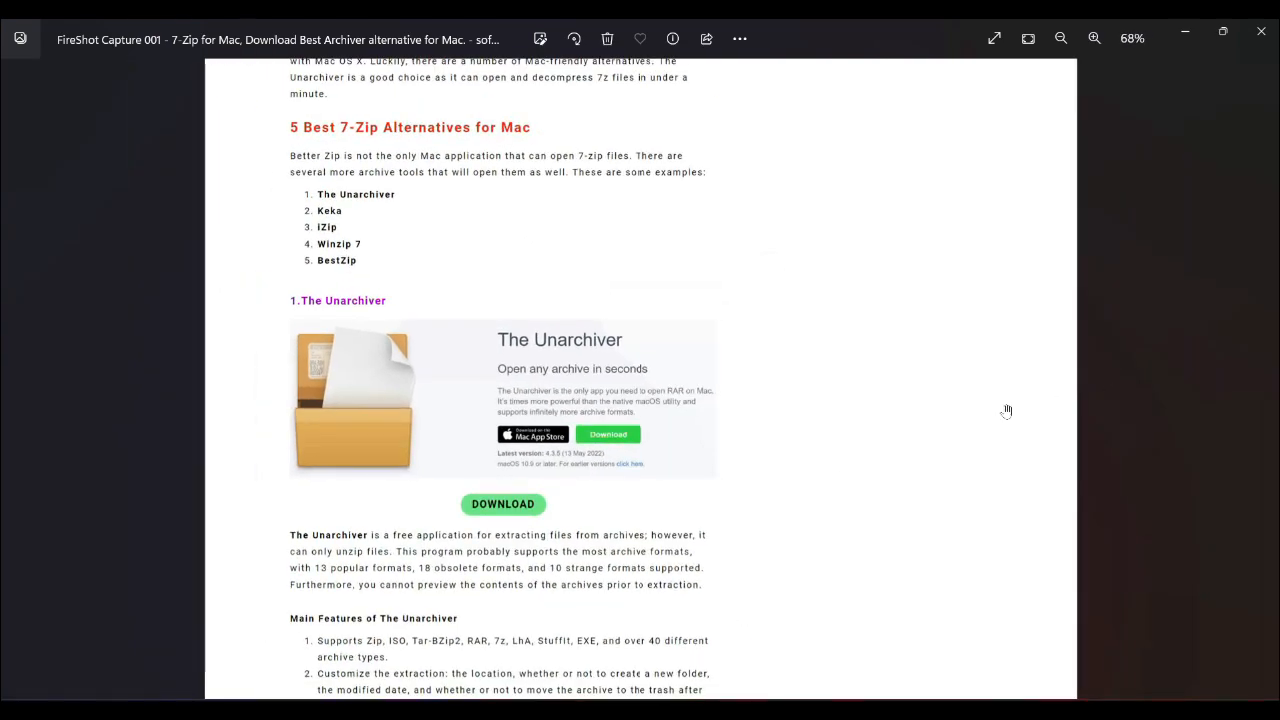
{"action": "scroll", "coordinate": [565, 395], "scroll_direction": "down", "scroll_amount": 5}
{"action": "scroll", "coordinate": [586, 571], "scroll_direction": "up", "scroll_amount": 3}
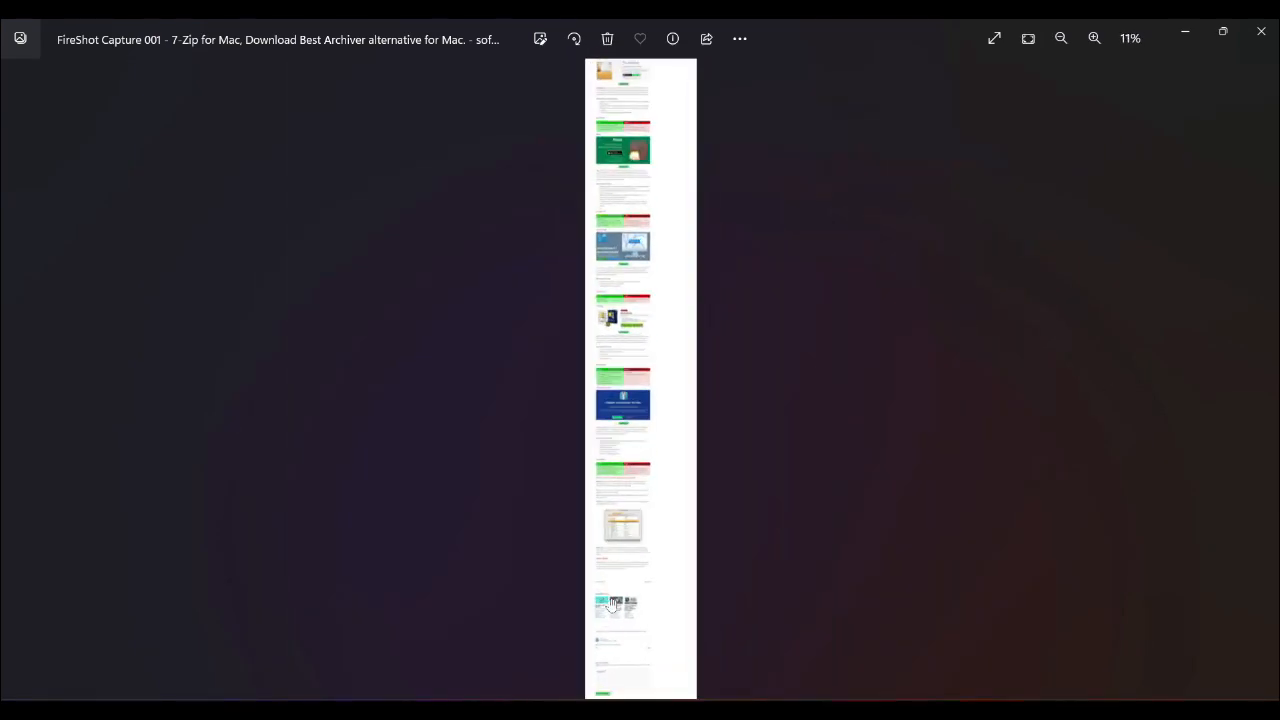
{"action": "scroll", "coordinate": [610, 603], "scroll_direction": "up", "scroll_amount": 3}
{"action": "scroll", "coordinate": [612, 603], "scroll_direction": "down", "scroll_amount": 3}
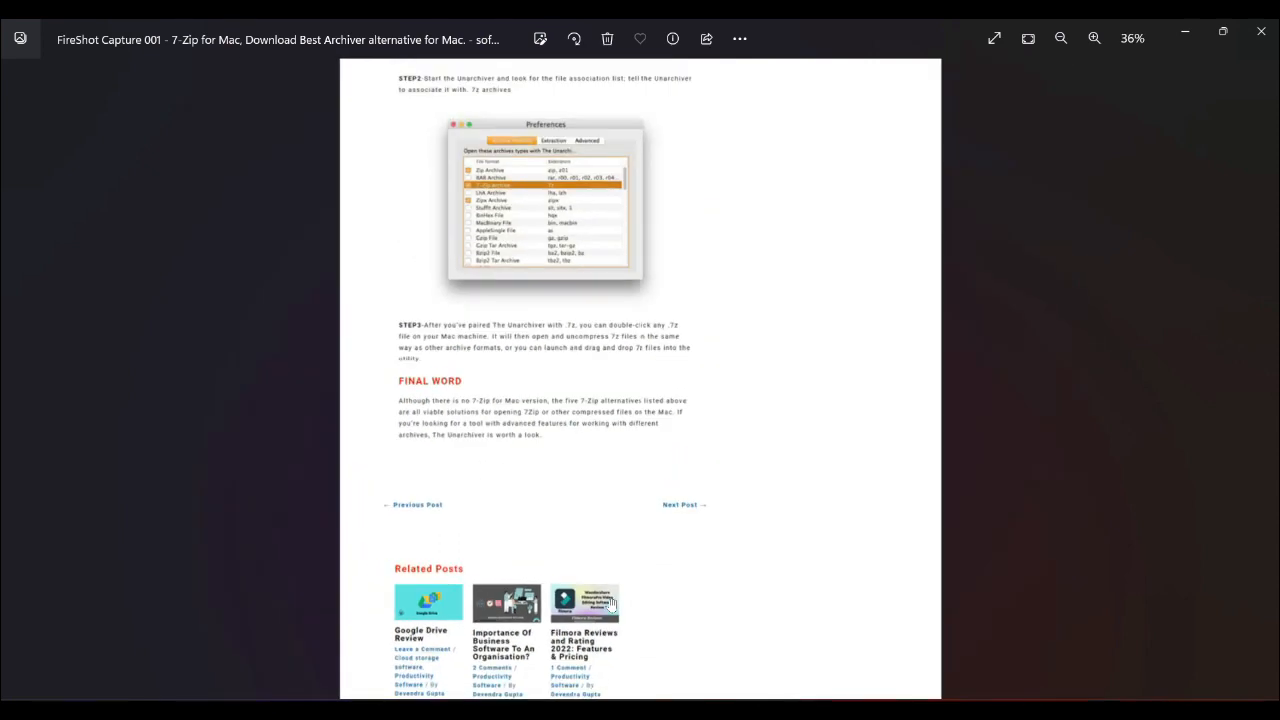
{"action": "left_click", "coordinate": [1261, 32]}
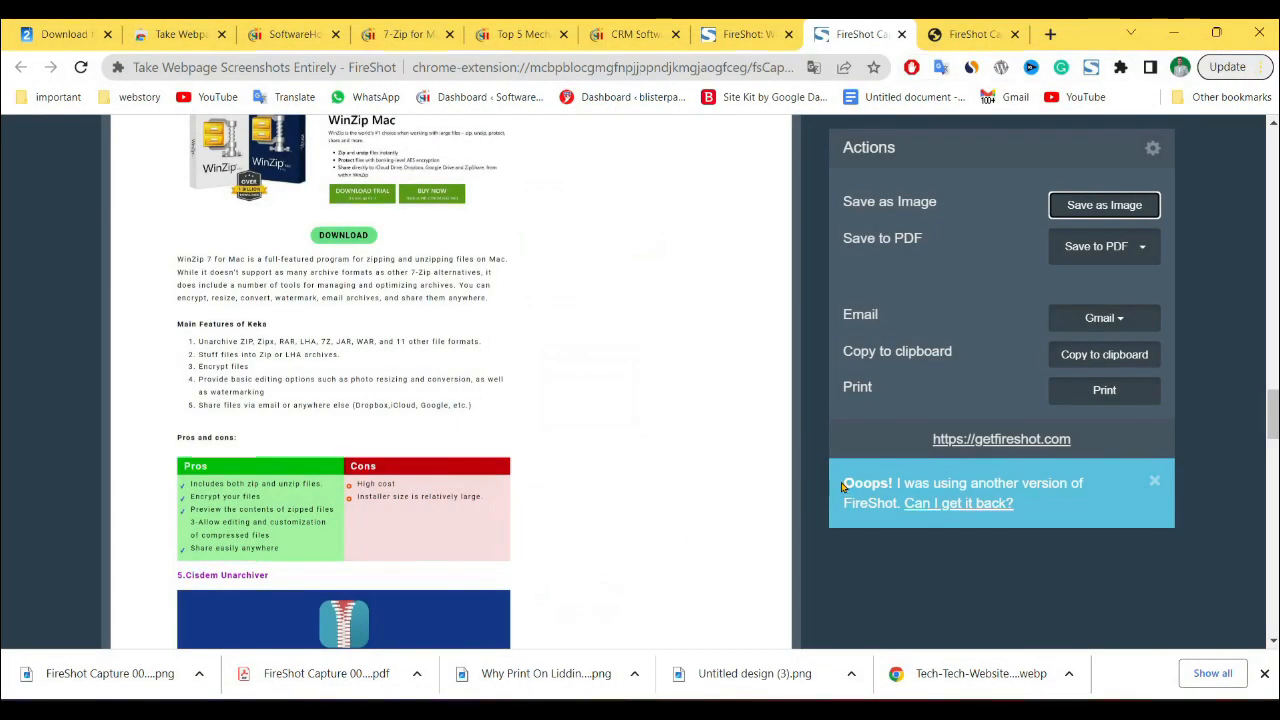
{"action": "scroll", "coordinate": [680, 513], "scroll_direction": "up", "scroll_amount": 10}
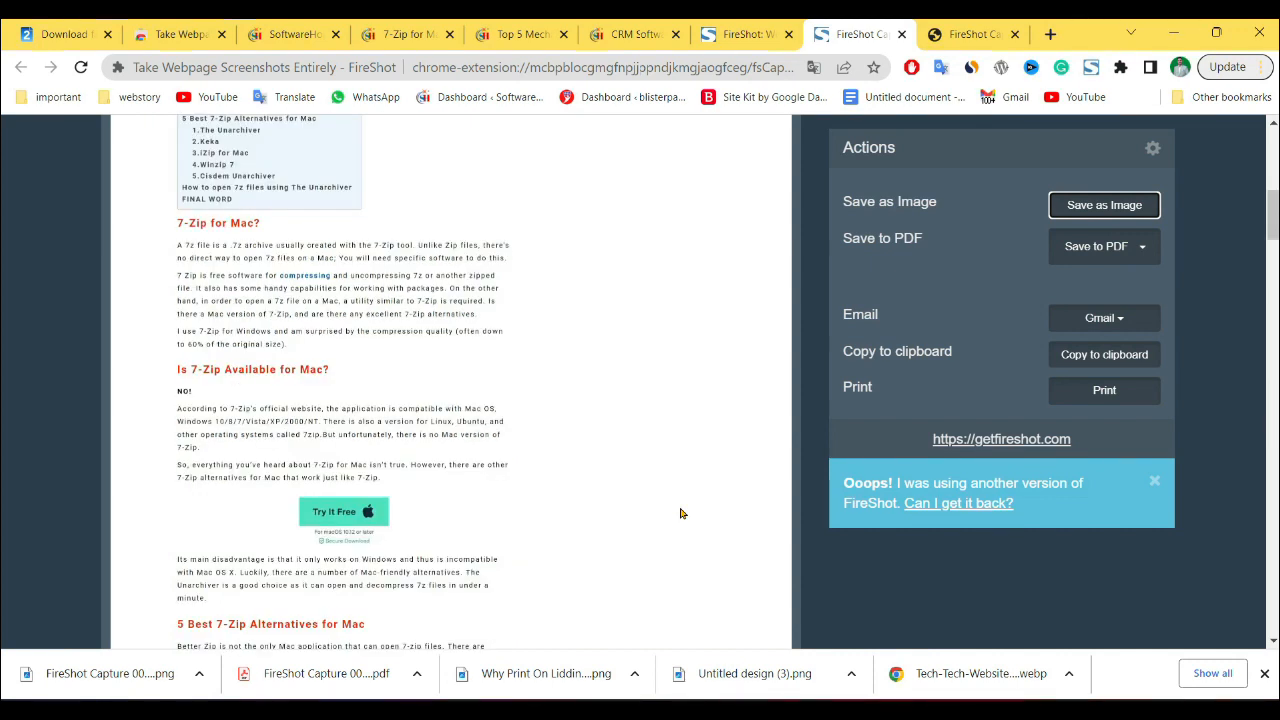